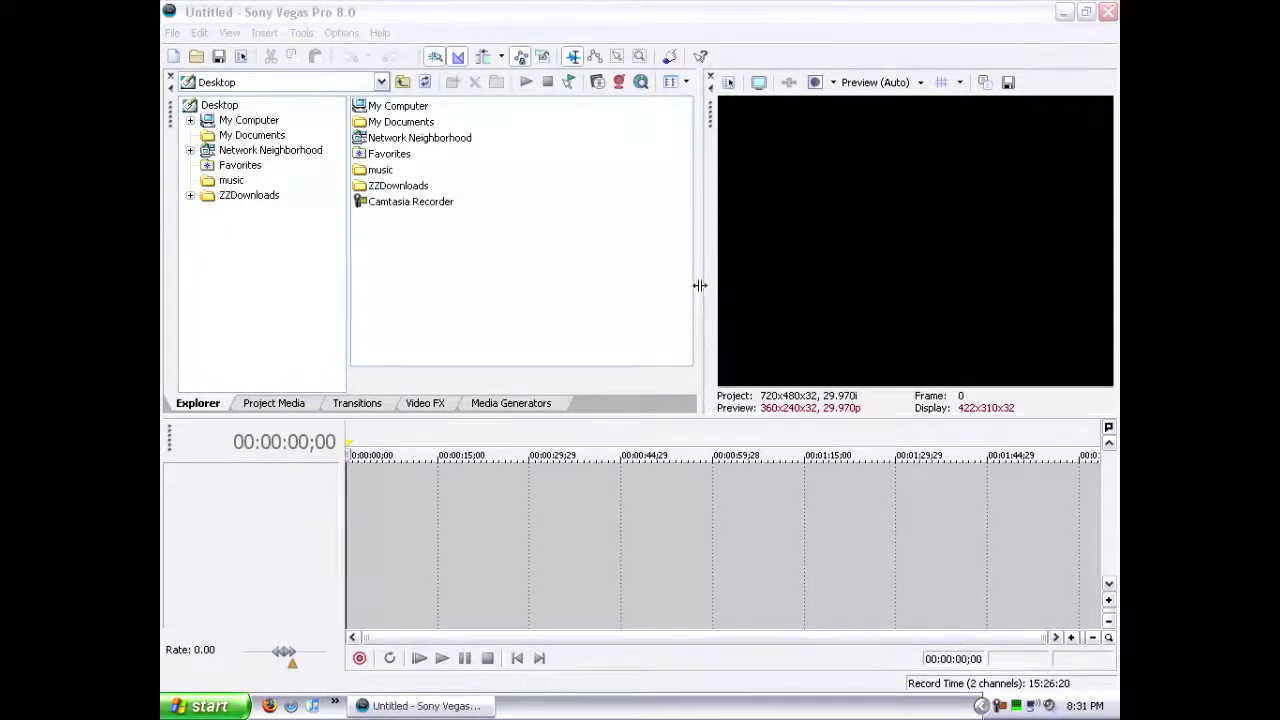
# Drag the Explorer/Video Preview splitter left to widen the preview pane
pyautogui.moveTo(700, 287); pyautogui.dragTo(549, 310)
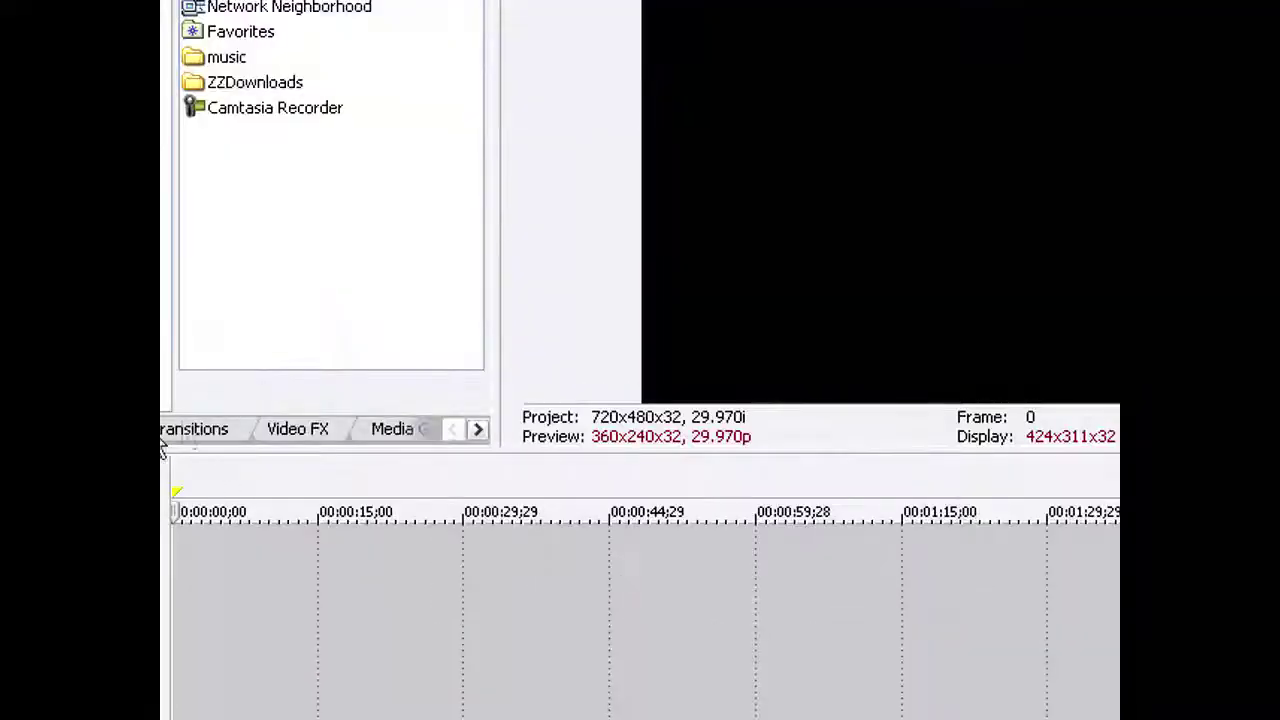
# Browse the Media Generators, Video FX and Transitions lists, then select the Text generator presets
pyautogui.click(398, 432)
pyautogui.click(188, 432)
pyautogui.click(172, 432)
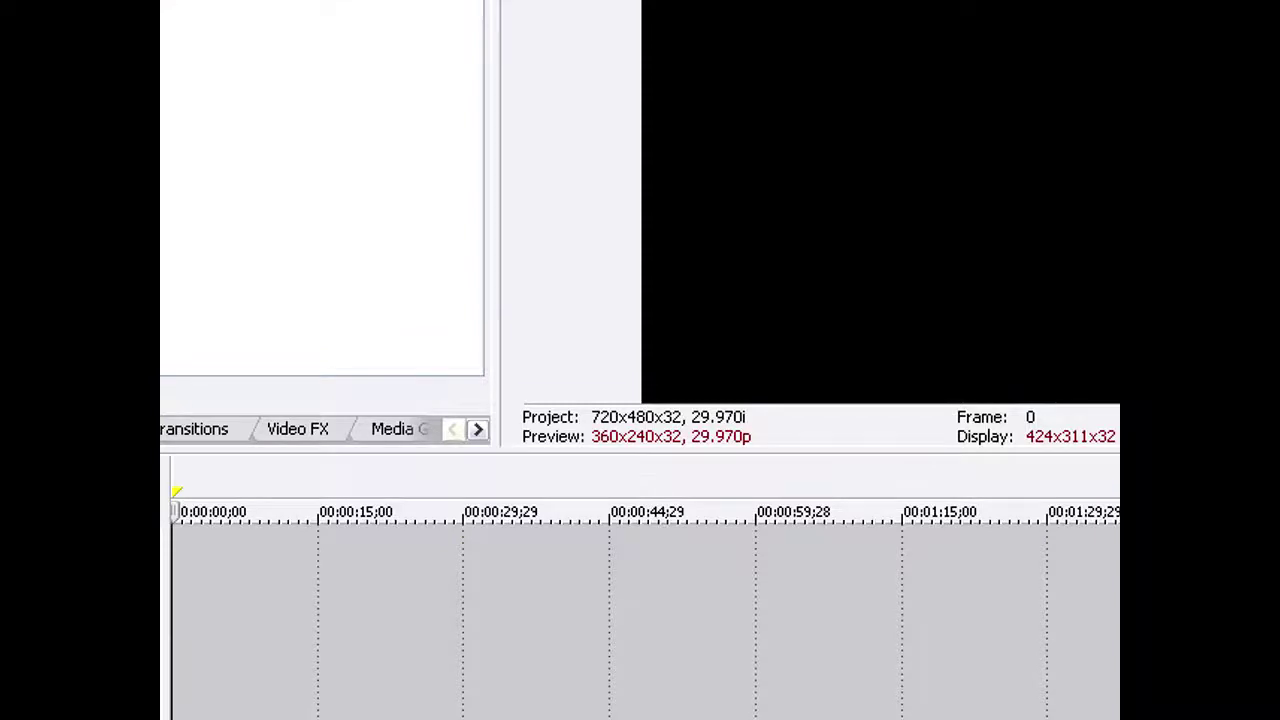
pyautogui.click(201, 440)
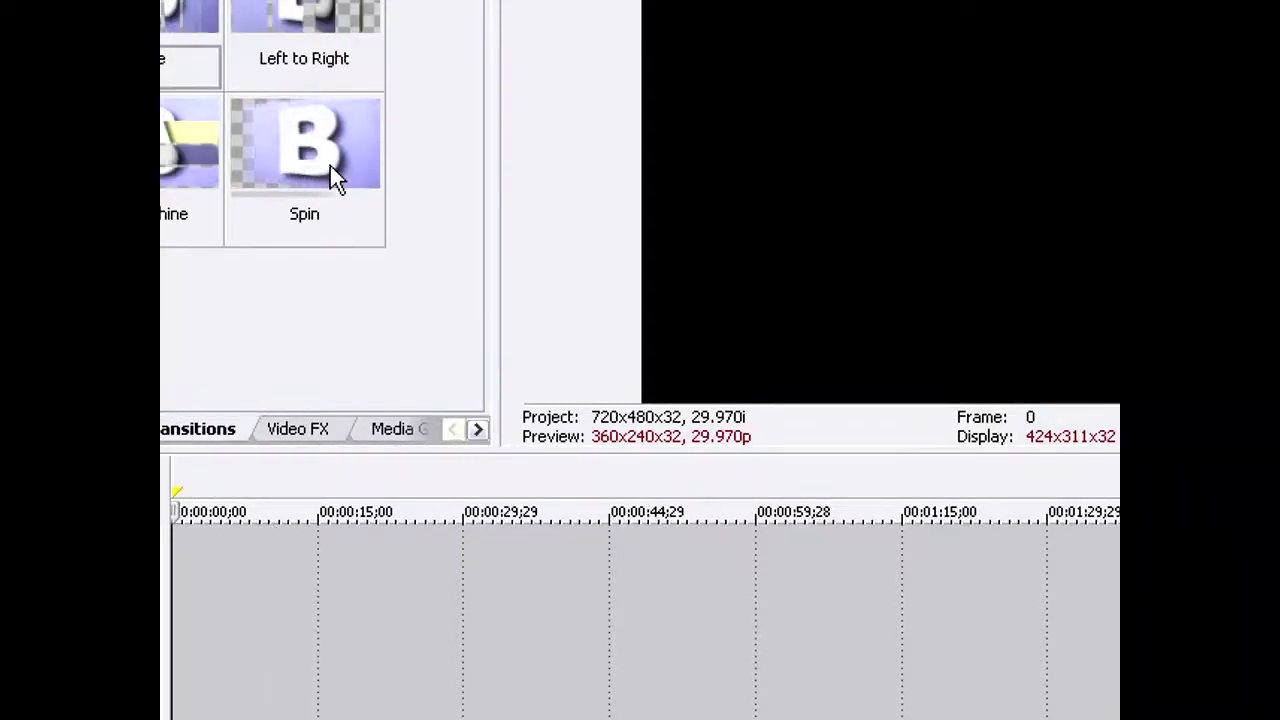
pyautogui.click(300, 440)
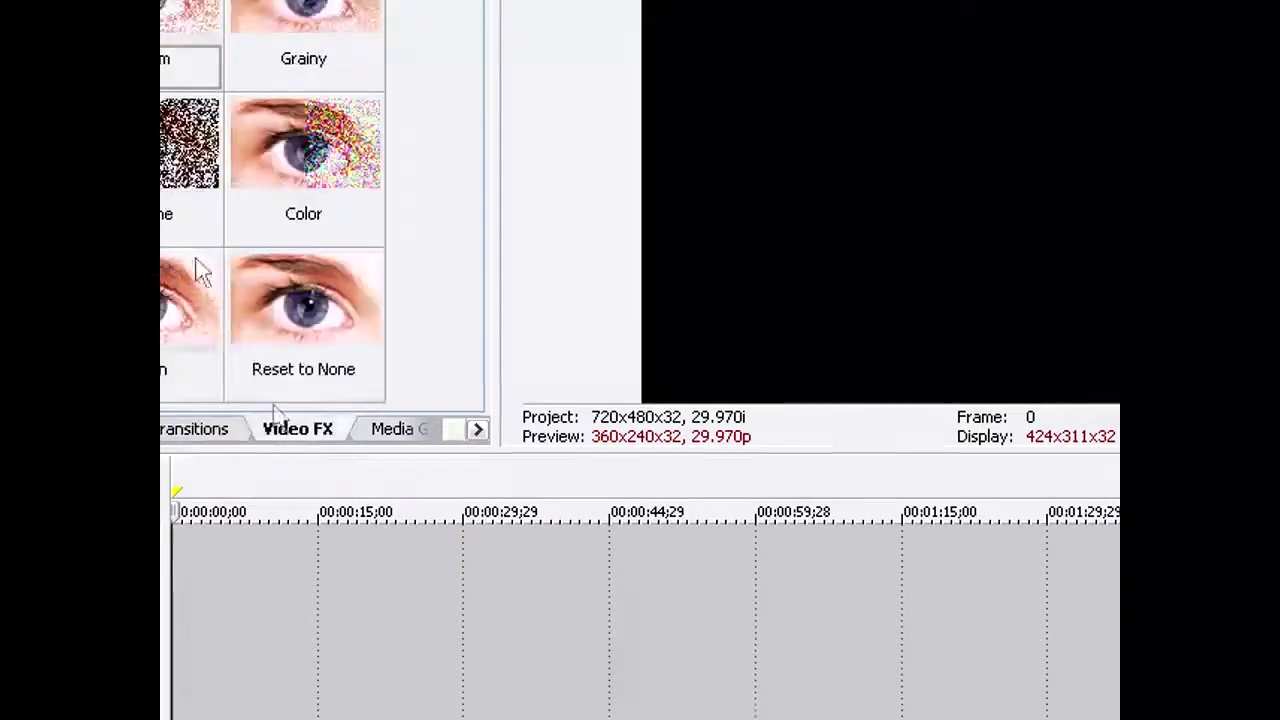
pyautogui.click(396, 428)
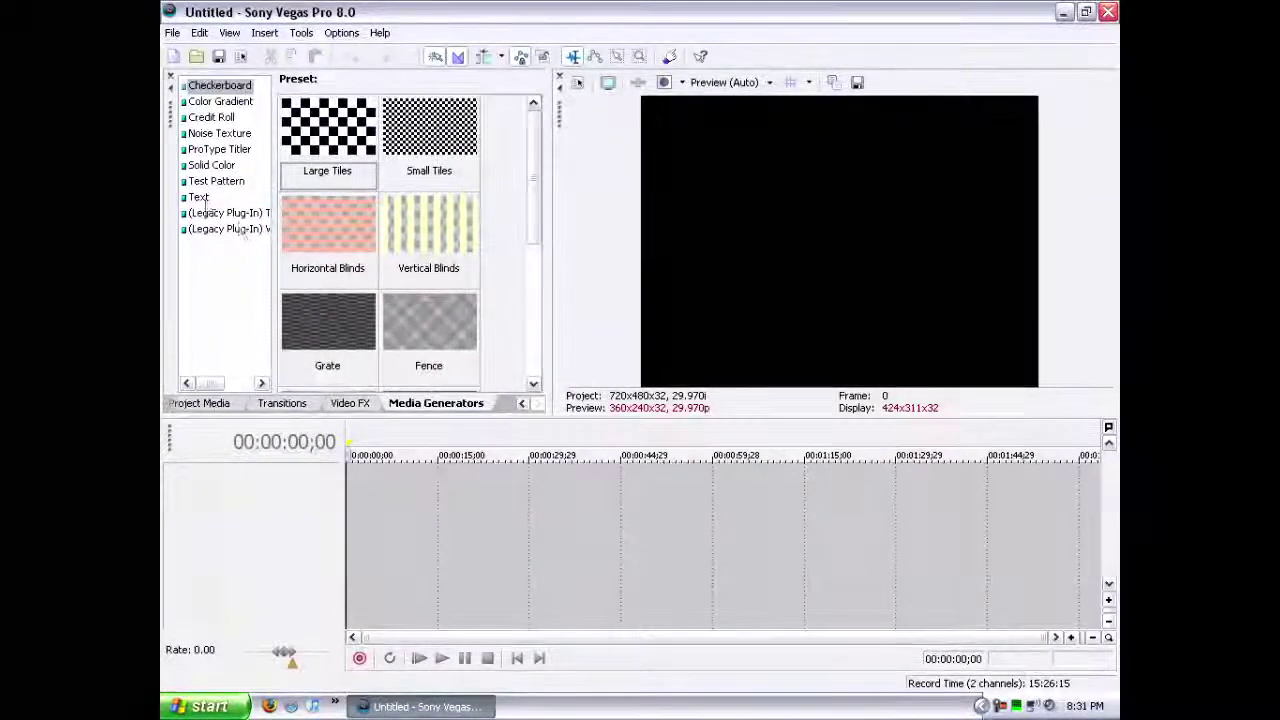
pyautogui.click(198, 199)
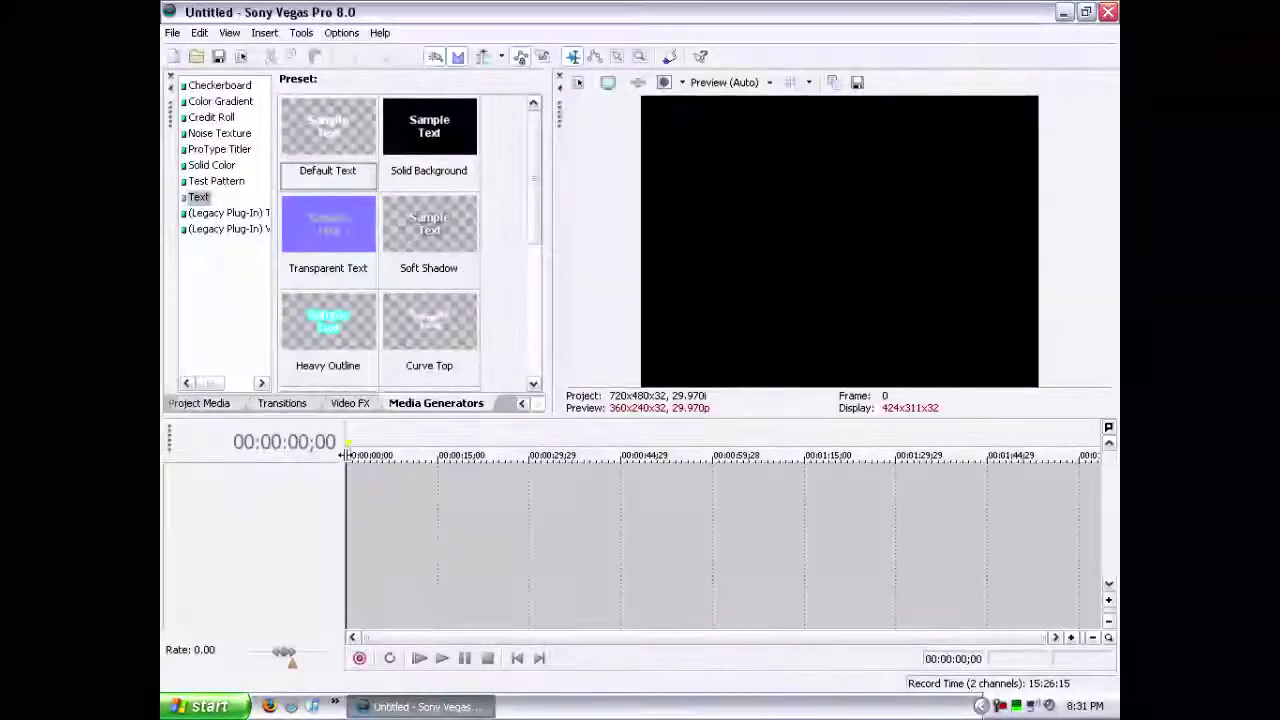
# Create a new 1280x720 project and drag a Default Text clip onto the timeline
pyautogui.click(172, 32)
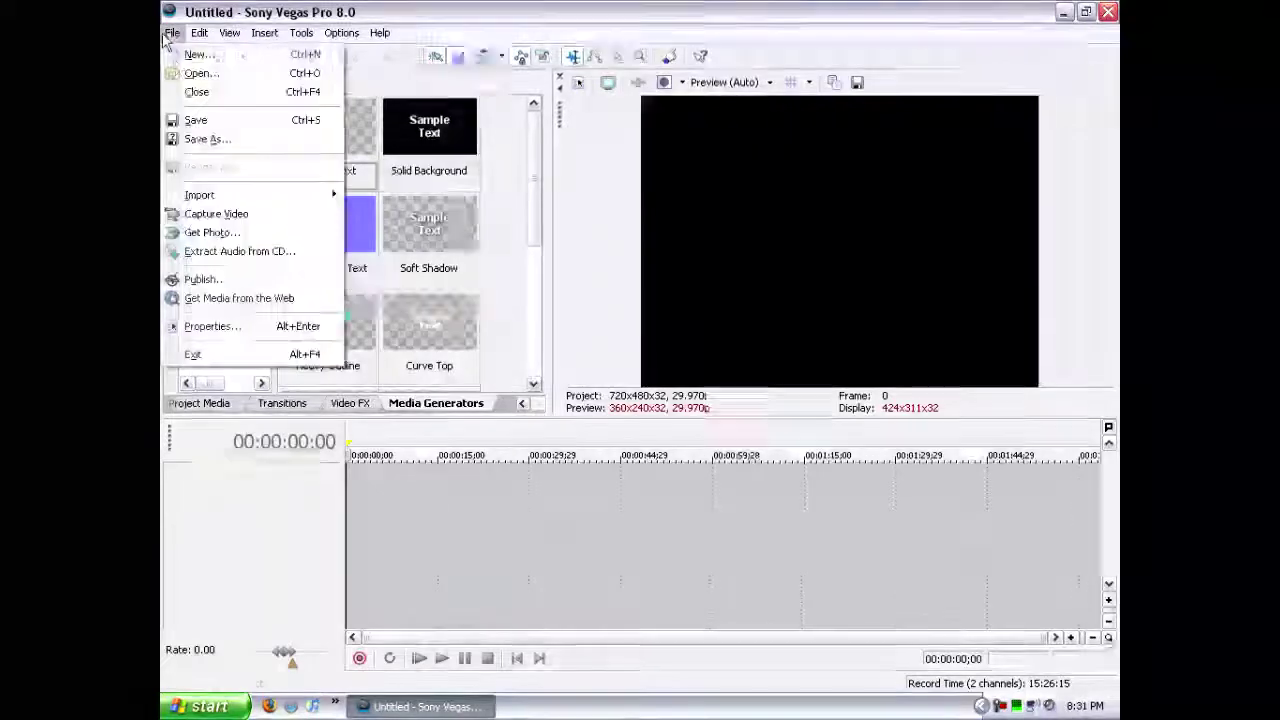
pyautogui.click(199, 54)
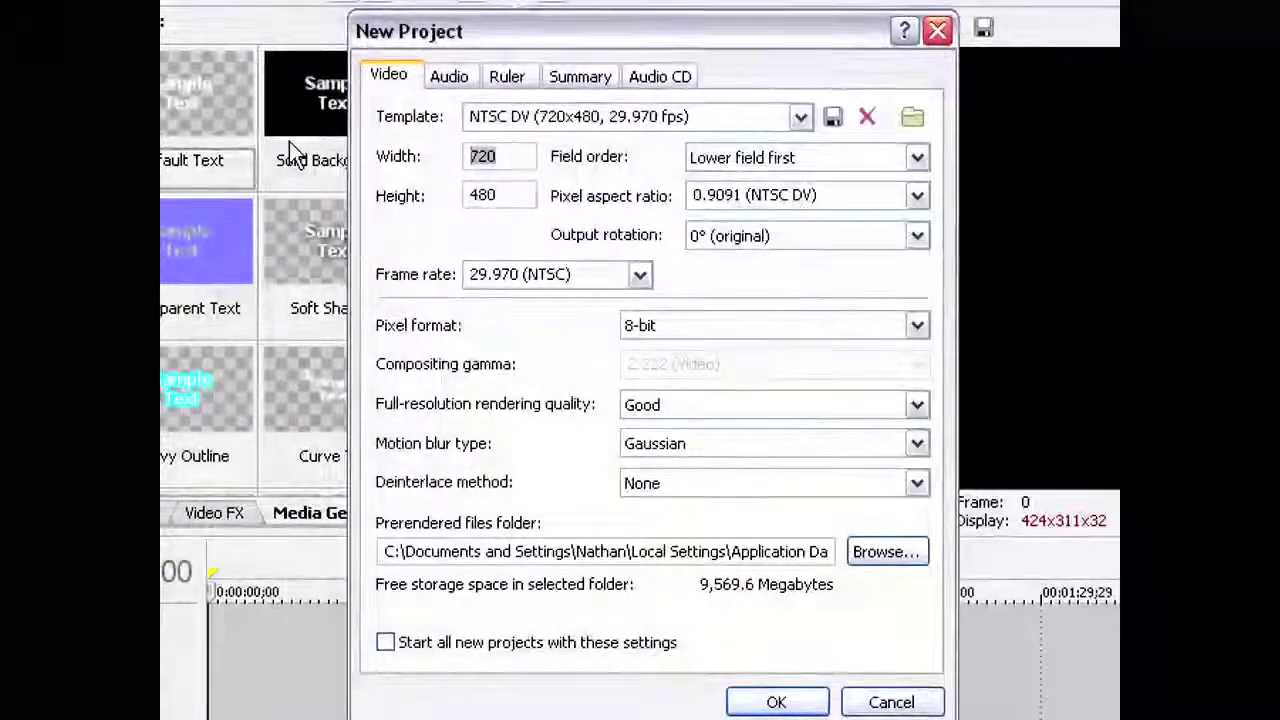
pyautogui.write('1280')
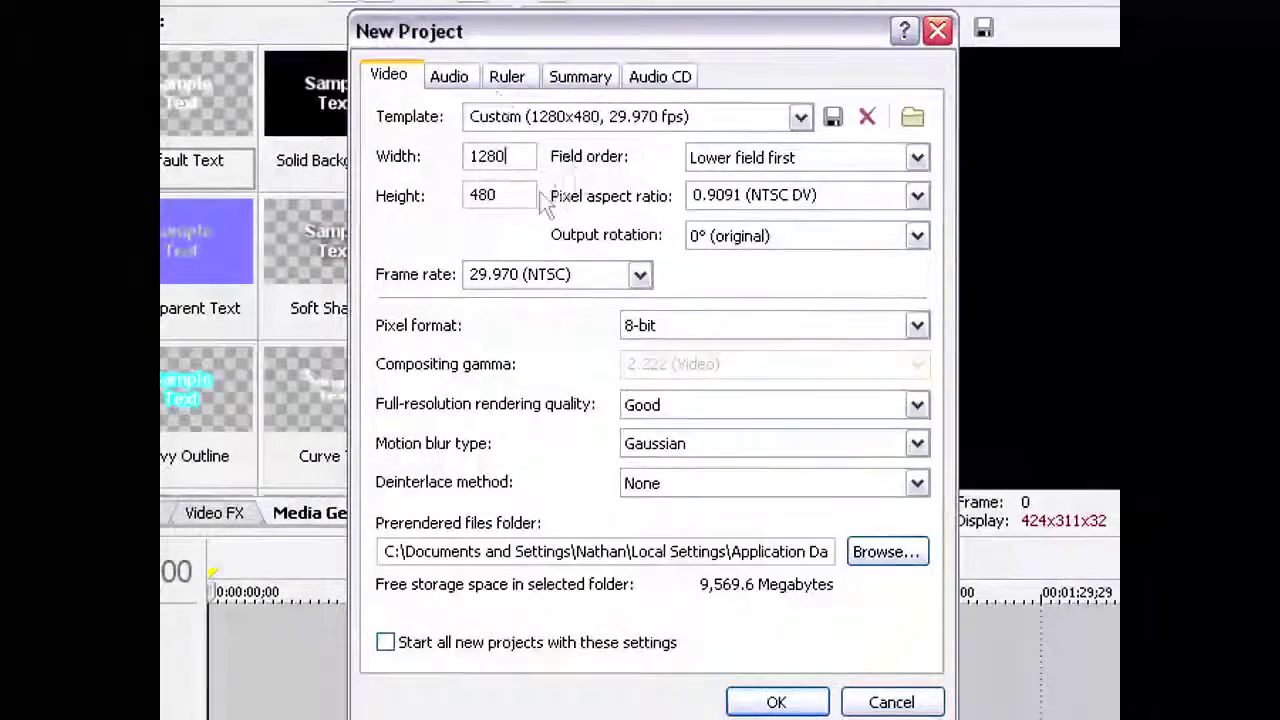
pyautogui.press('Tab')
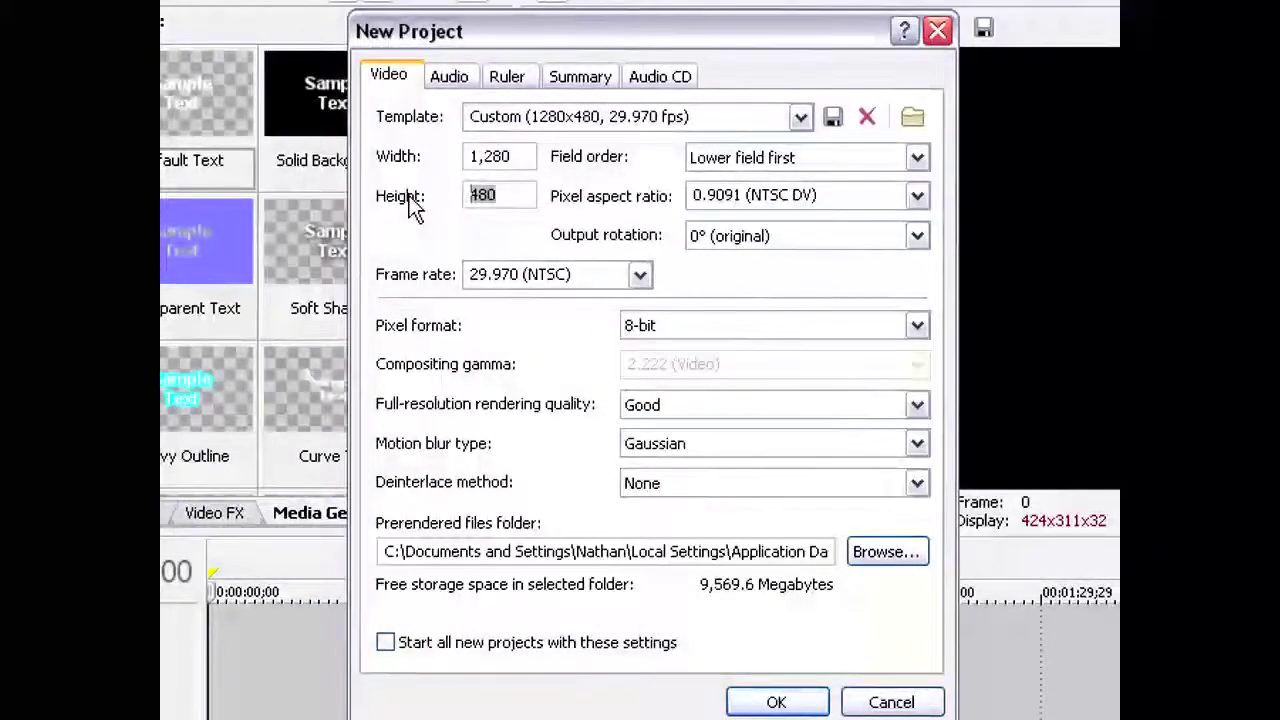
pyautogui.write('720')
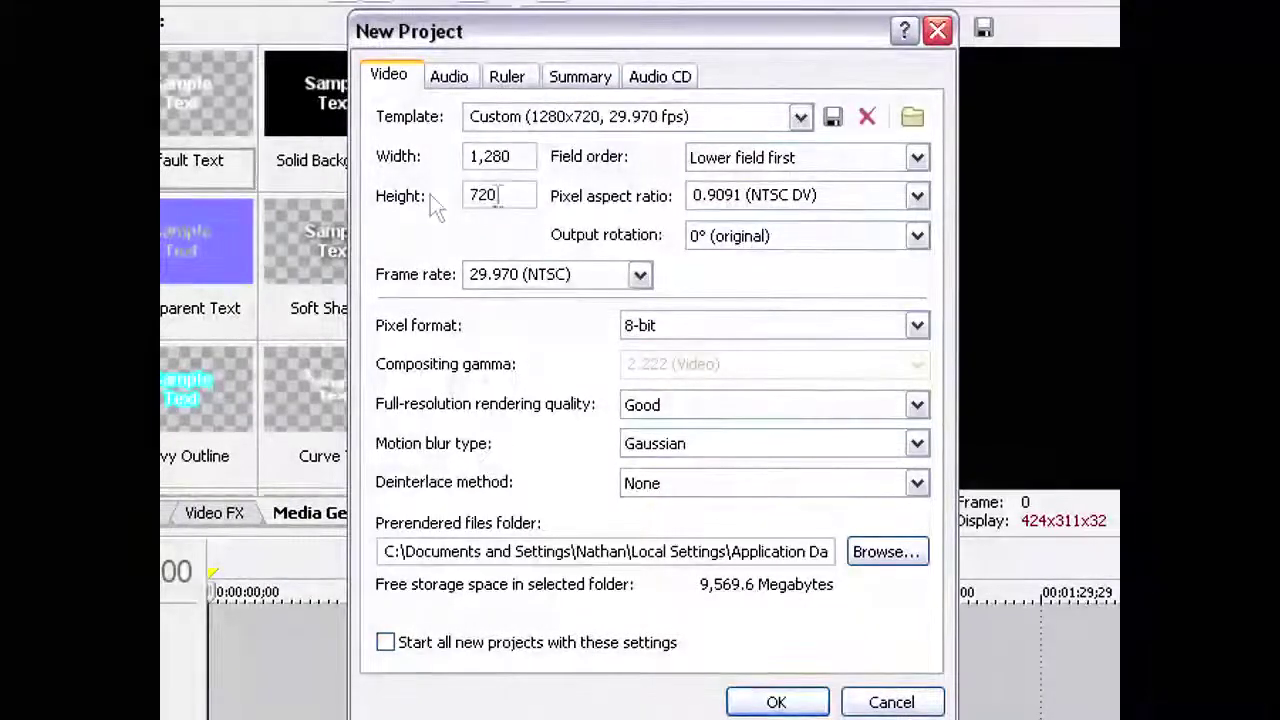
pyautogui.click(776, 702)
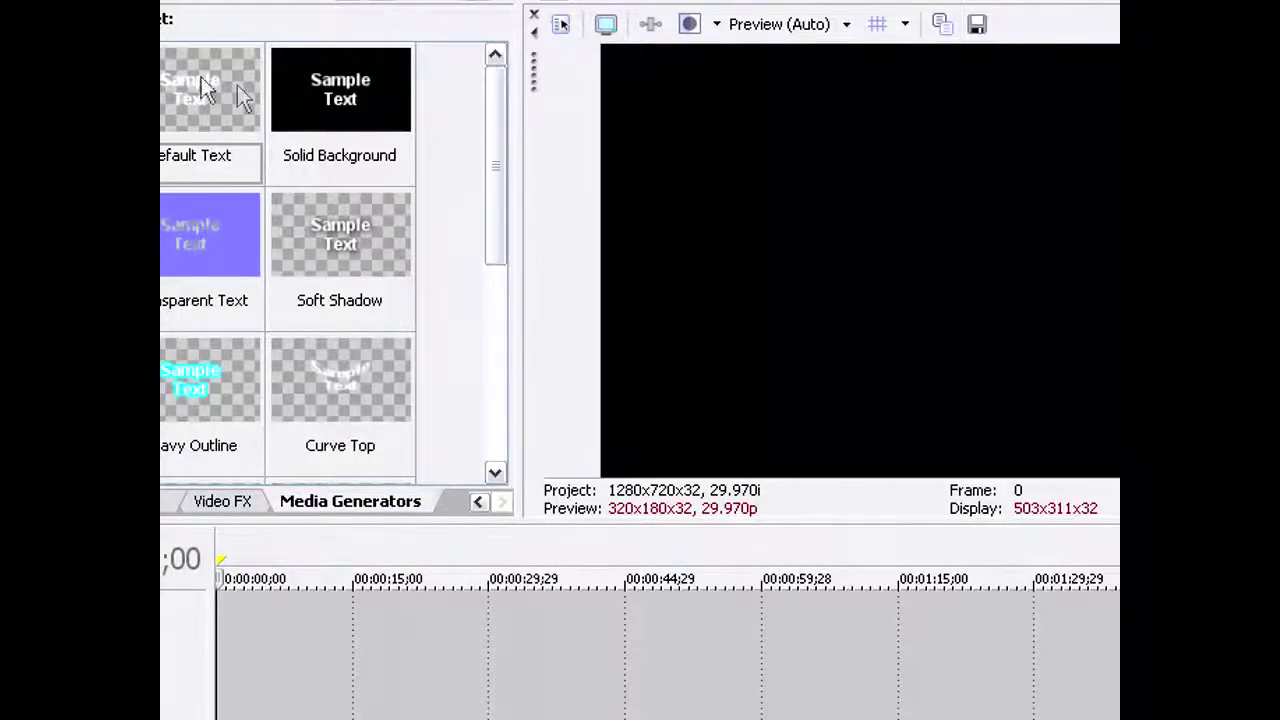
pyautogui.moveTo(174, 93); pyautogui.dragTo(242, 692)
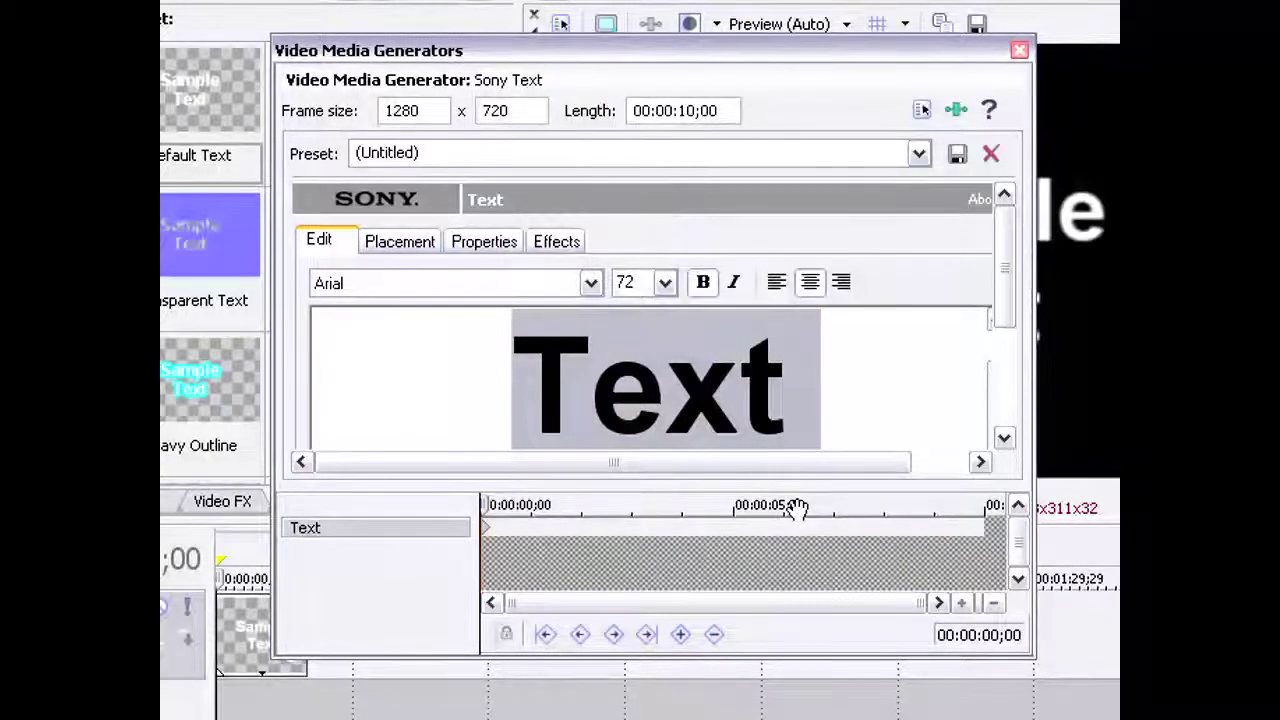
# Enter 'Hello' as the text and nudge it near the frame centre on the Placement tab
pyautogui.write('Hello')
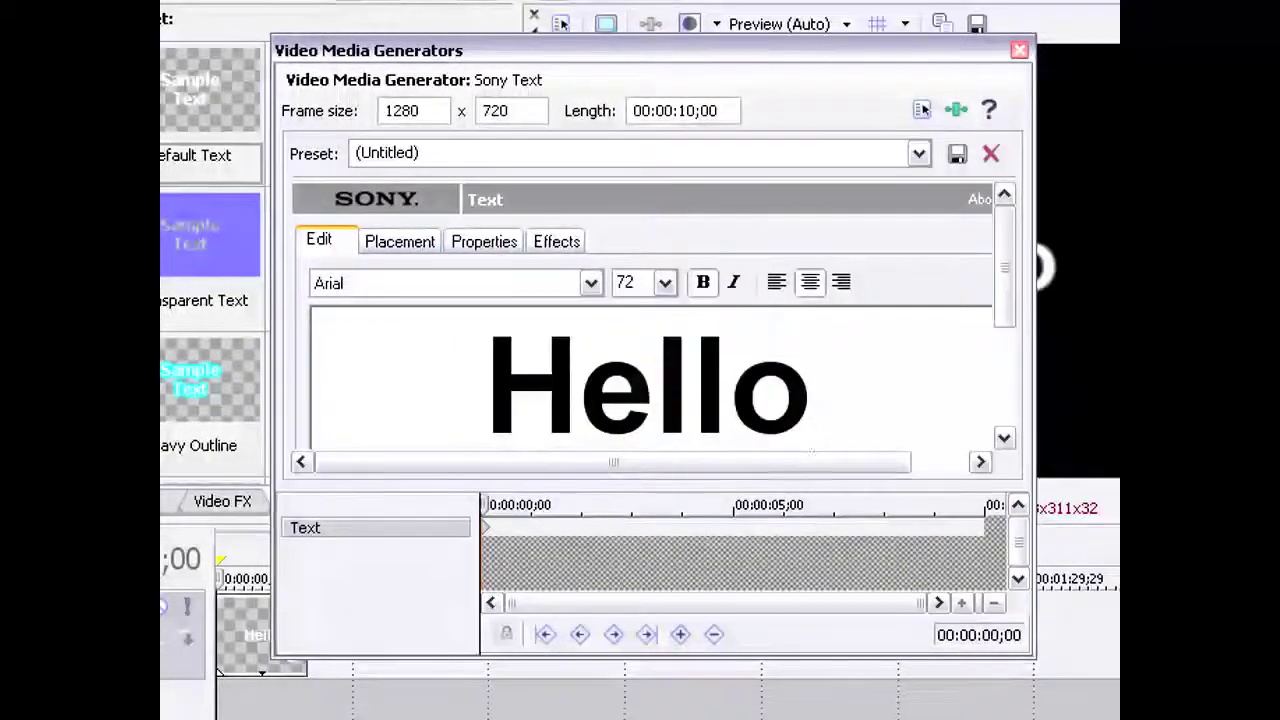
pyautogui.click(400, 243)
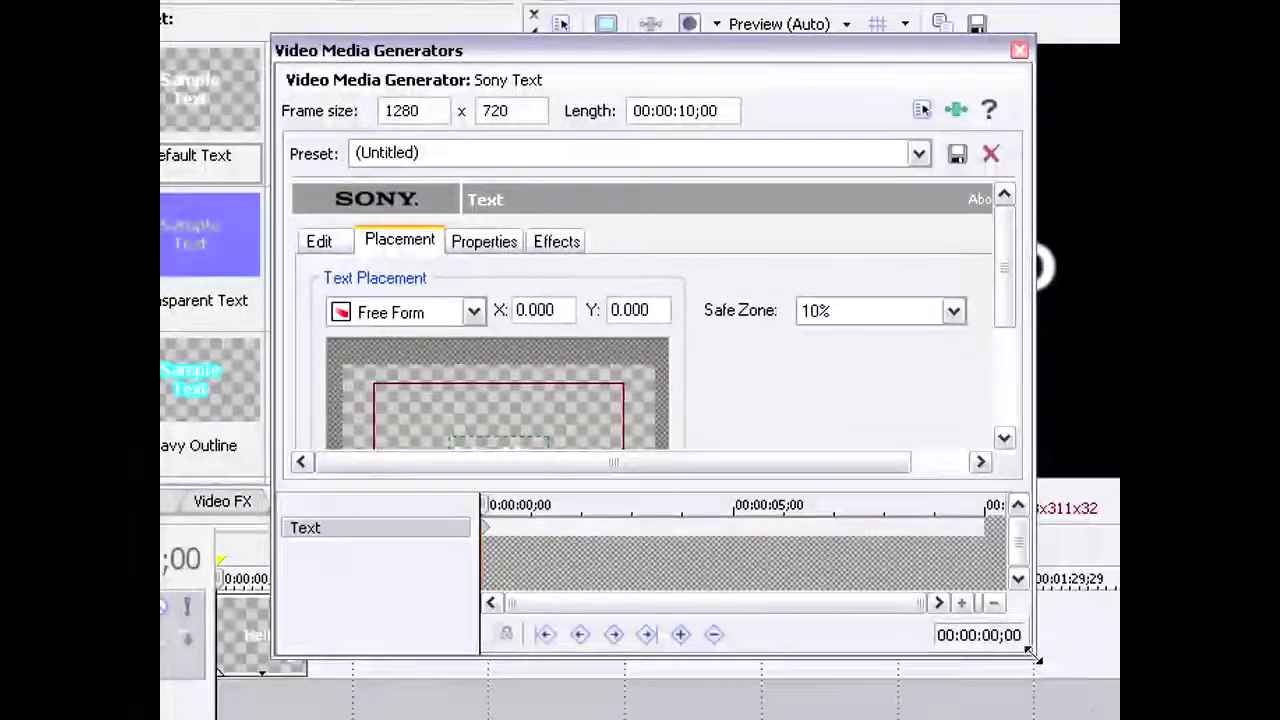
pyautogui.moveTo(1034, 657); pyautogui.dragTo(1118, 716)
pyautogui.moveTo(510, 470)
pyautogui.mouseDown()
pyautogui.moveTo(476, 478)
pyautogui.moveTo(534, 478)
pyautogui.moveTo(514, 452)
pyautogui.moveTo(498, 456)
pyautogui.mouseUp()
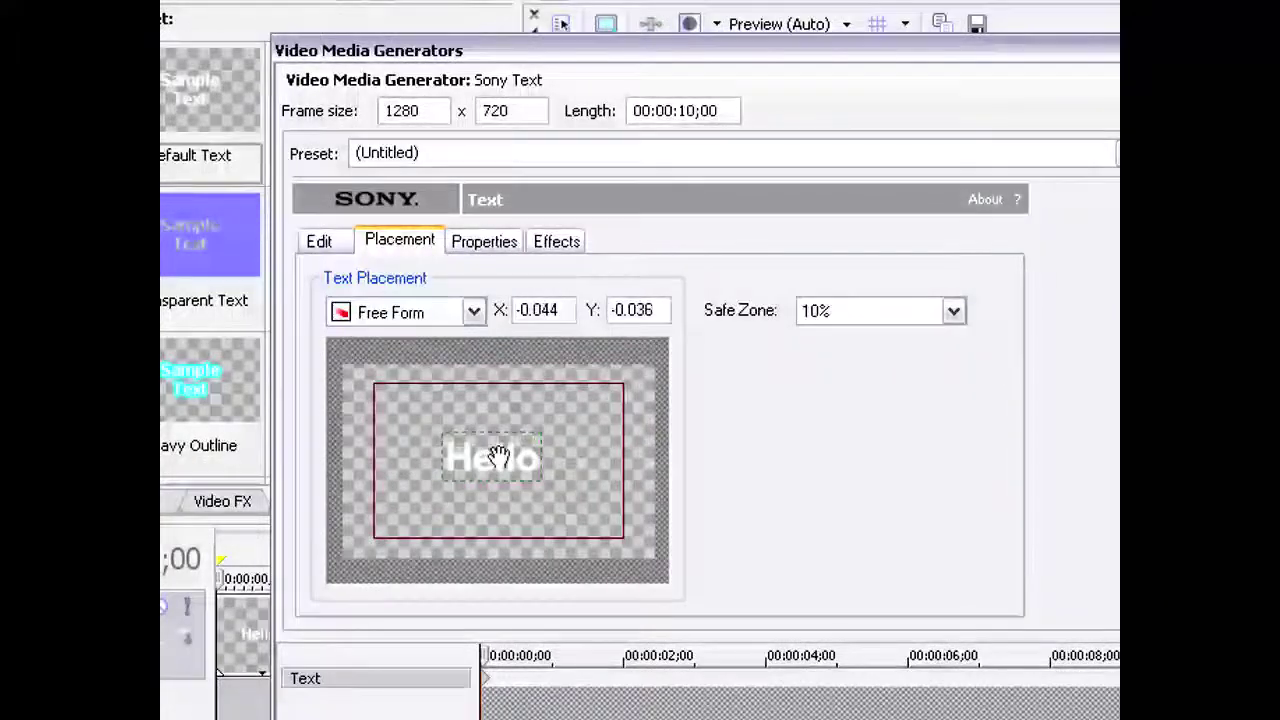
# Review the text colour and effects settings, close the generator, and view Project Media
pyautogui.click(468, 244)
pyautogui.click(559, 243)
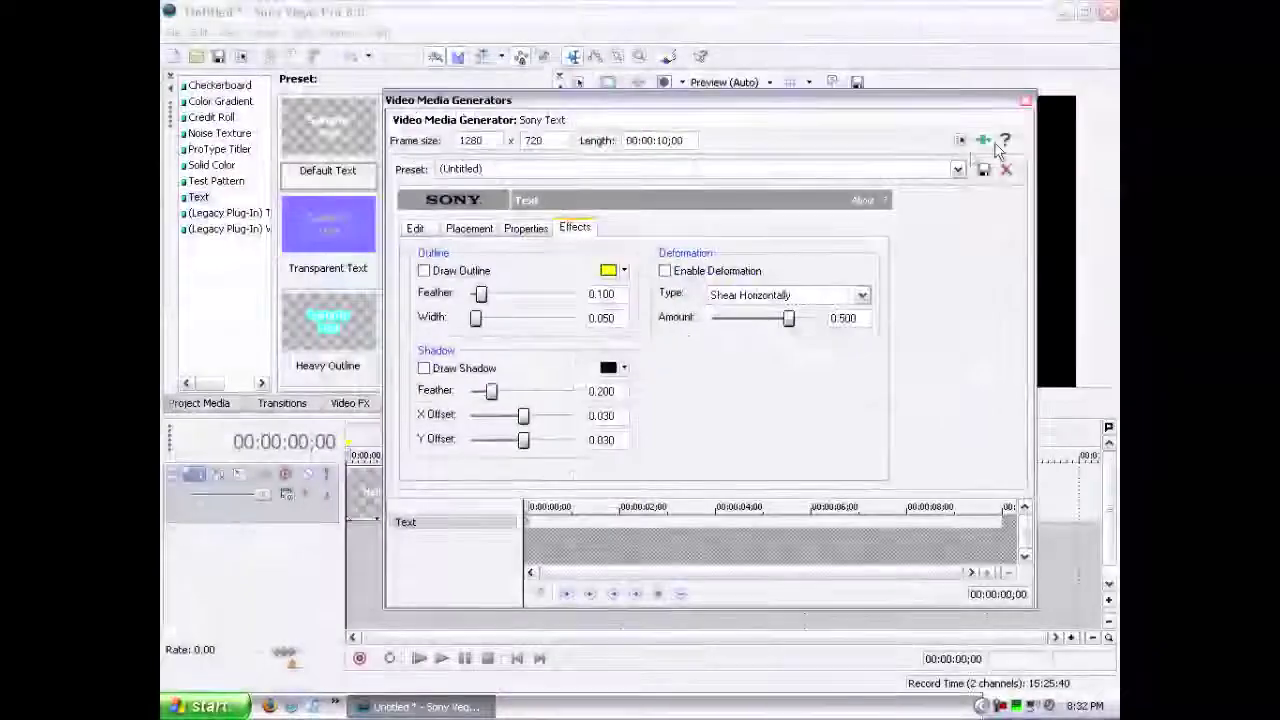
pyautogui.click(1025, 100)
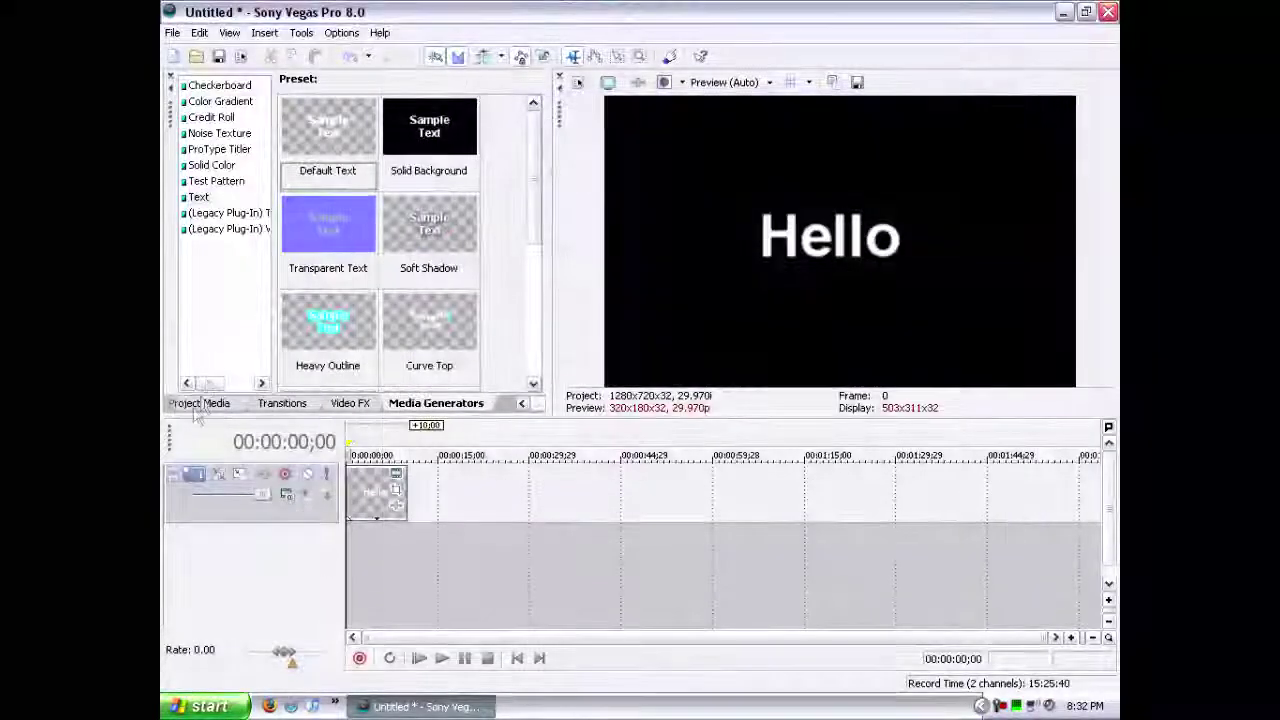
pyautogui.click(178, 405)
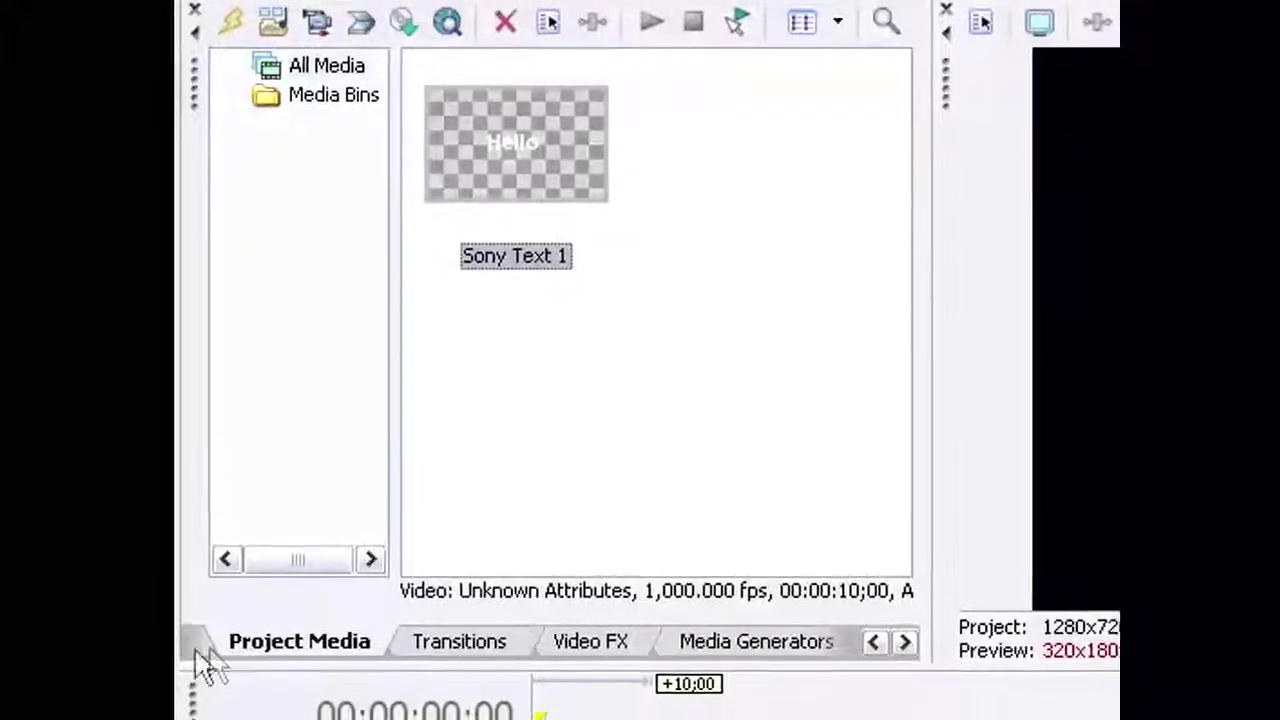
# Drag the INTRO video from ZZDownloads onto the track right after the Hello clip
pyautogui.click(172, 405)
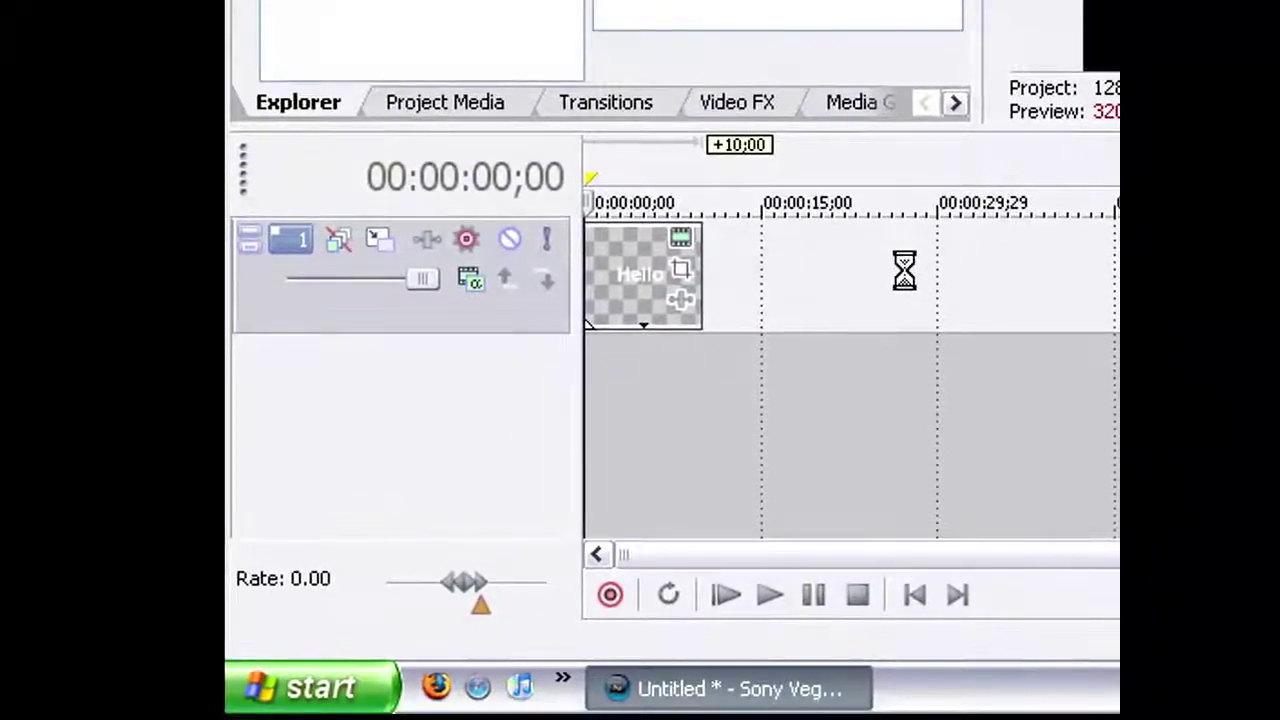
pyautogui.moveTo(759, 293); pyautogui.dragTo(730, 290)
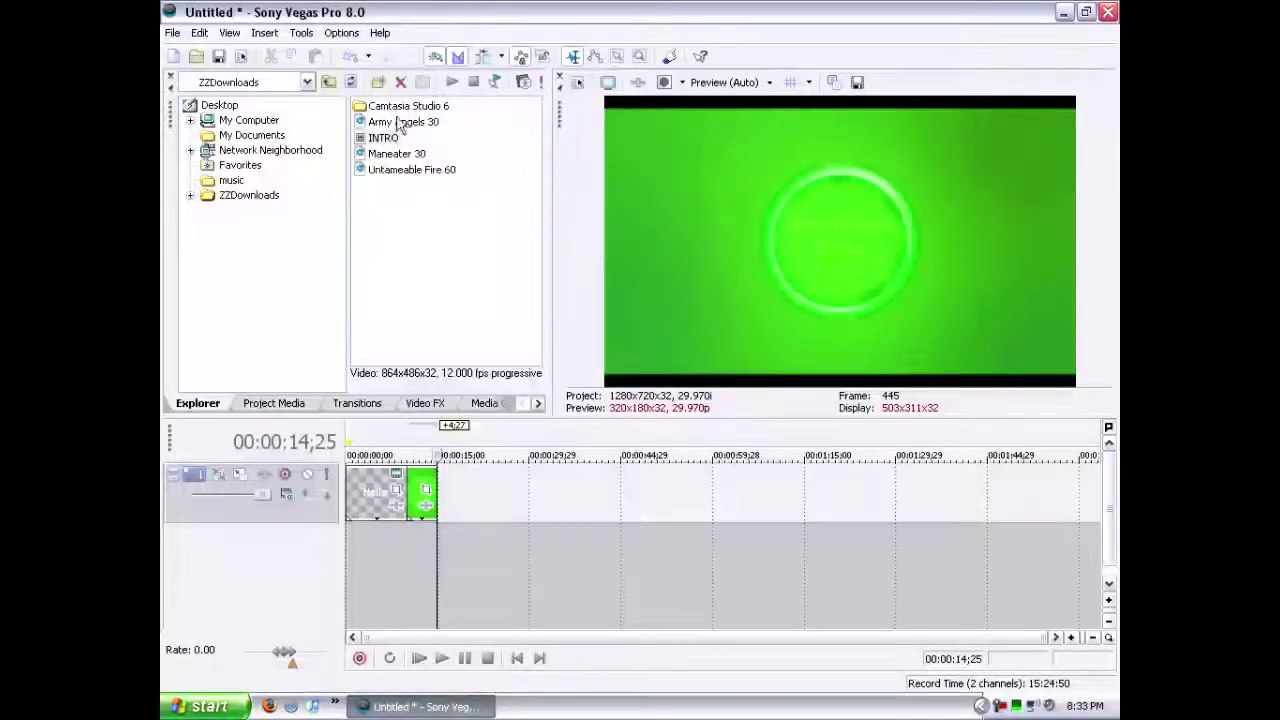
# Add the Army Angels 30 music to the timeline and play the project from the start
pyautogui.moveTo(400, 122); pyautogui.dragTo(362, 561)
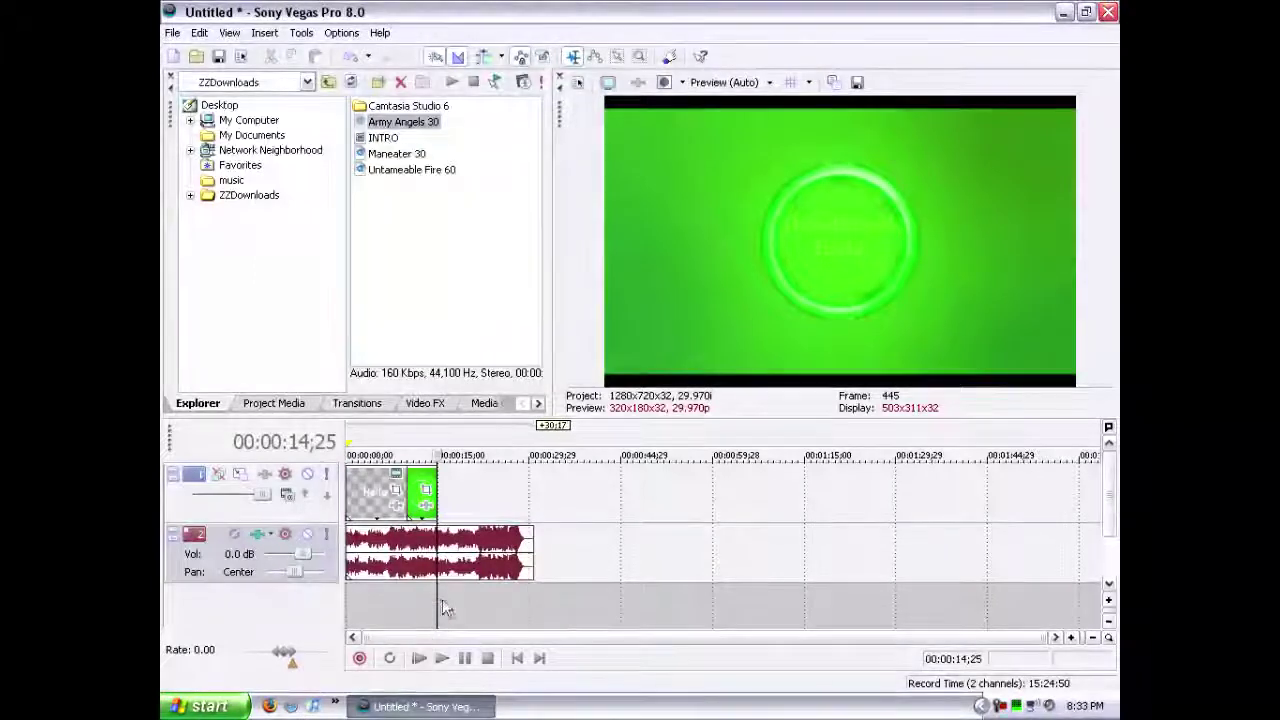
pyautogui.click(437, 605)
pyautogui.hotkey('ctrl', 'Home')
pyautogui.click(441, 661)
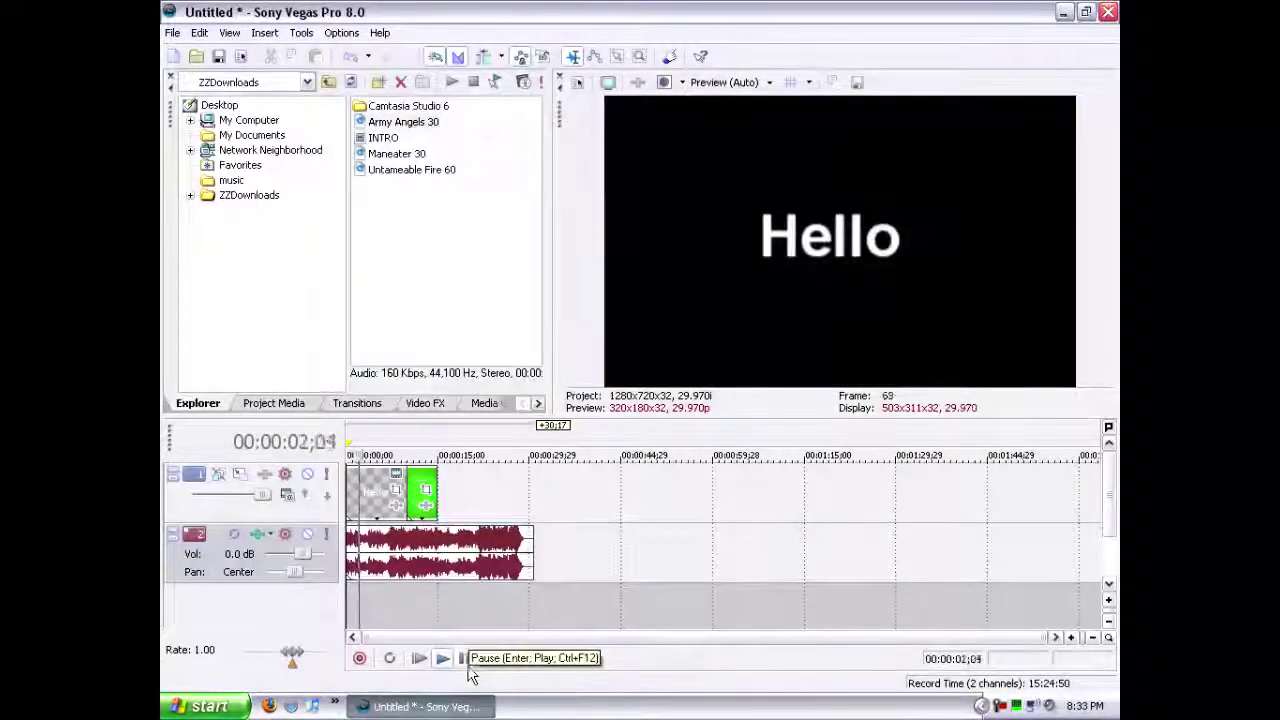
pyautogui.press('Return')
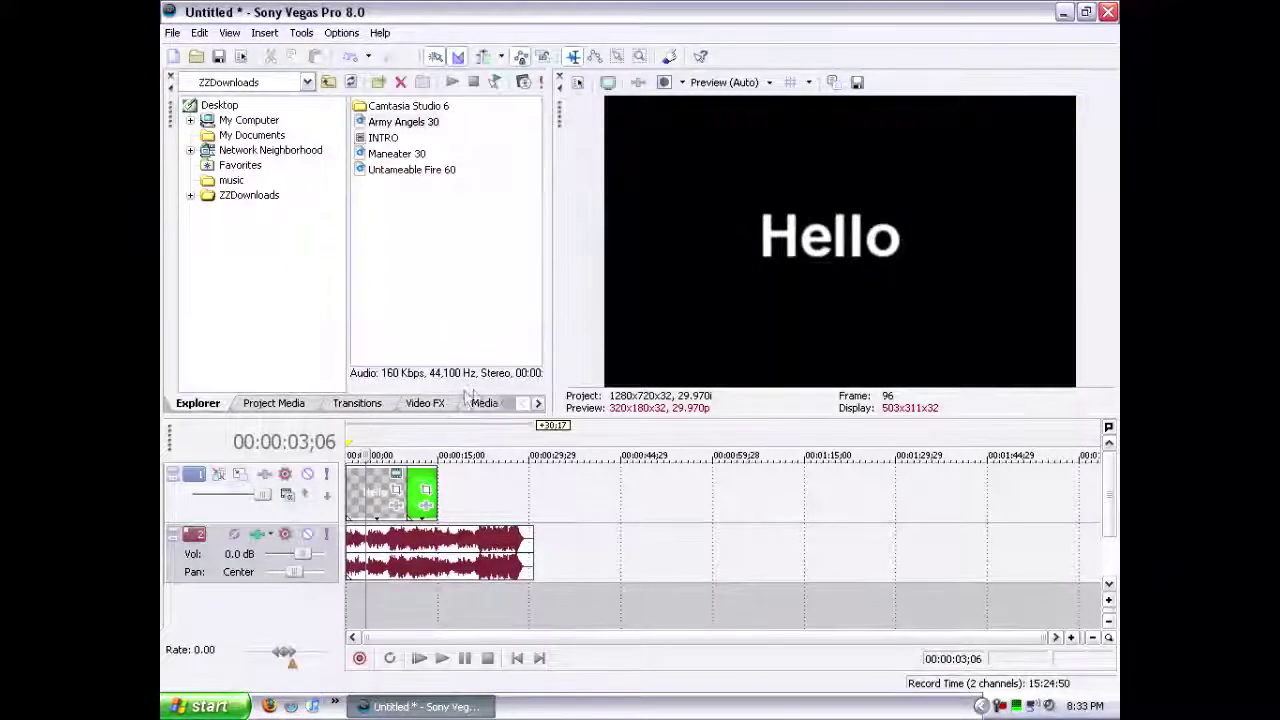
# Switch through Media Generators and Video FX to the Transitions list
pyautogui.click(484, 403)
pyautogui.click(350, 403)
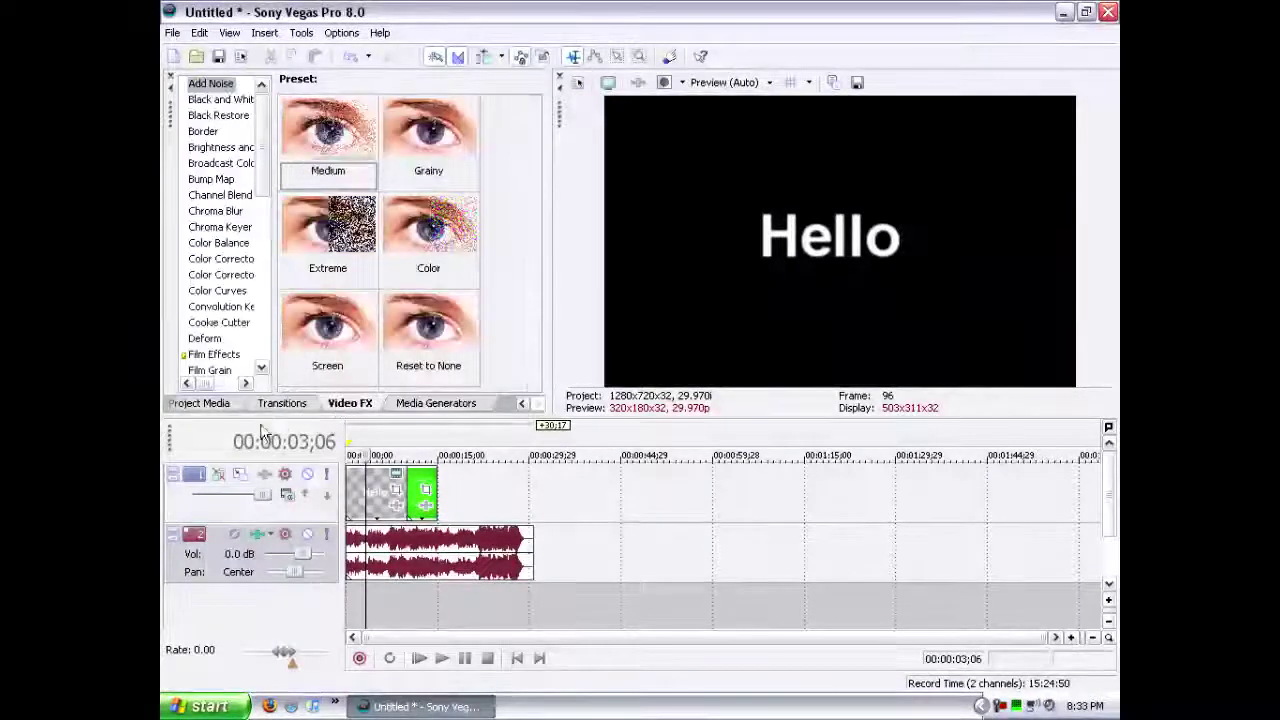
pyautogui.click(281, 403)
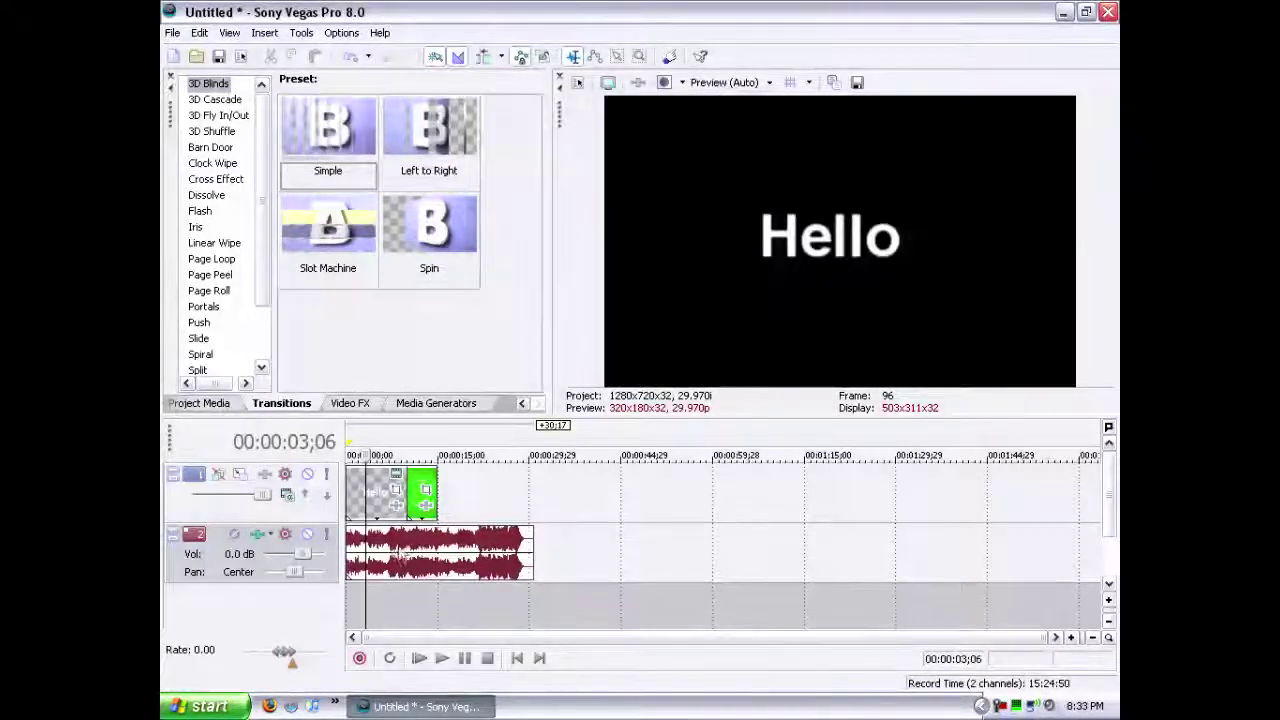
# Slide the intro clip left to slightly overlap the Hello clip's end, then play from 00:00:07;12
pyautogui.moveTo(362, 556); pyautogui.dragTo(461, 504)
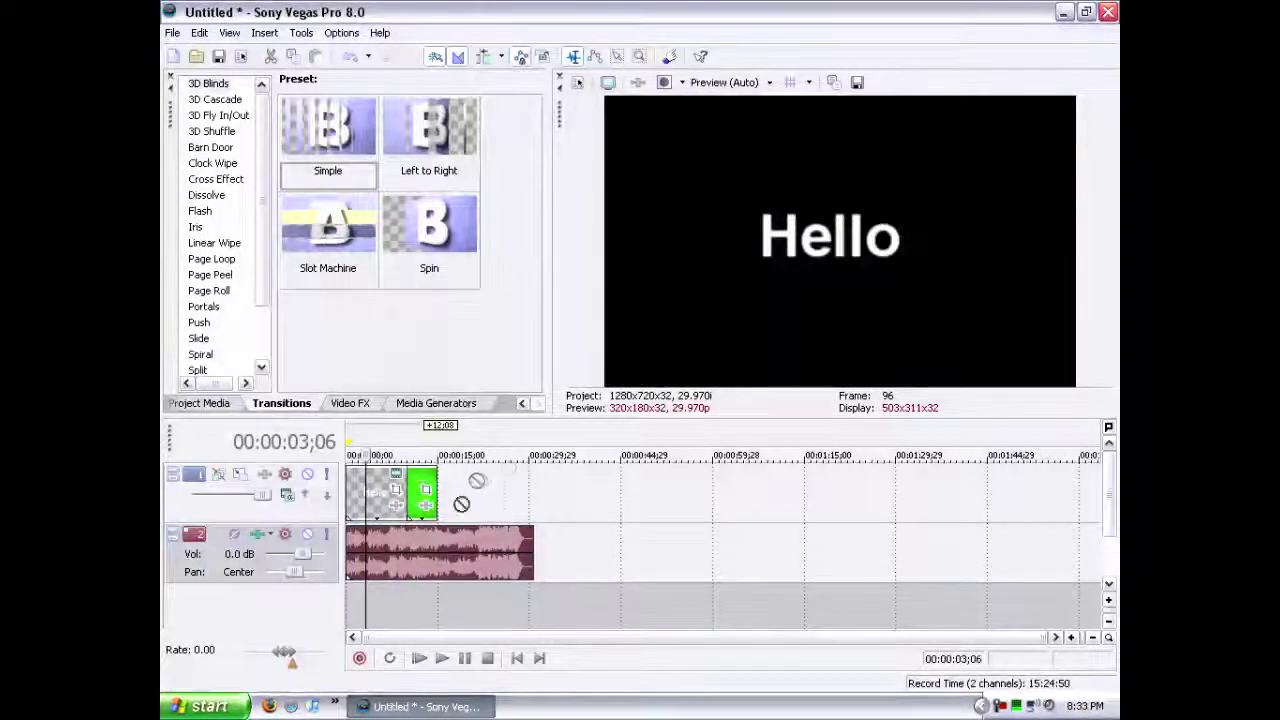
pyautogui.moveTo(465, 550); pyautogui.dragTo(352, 594)
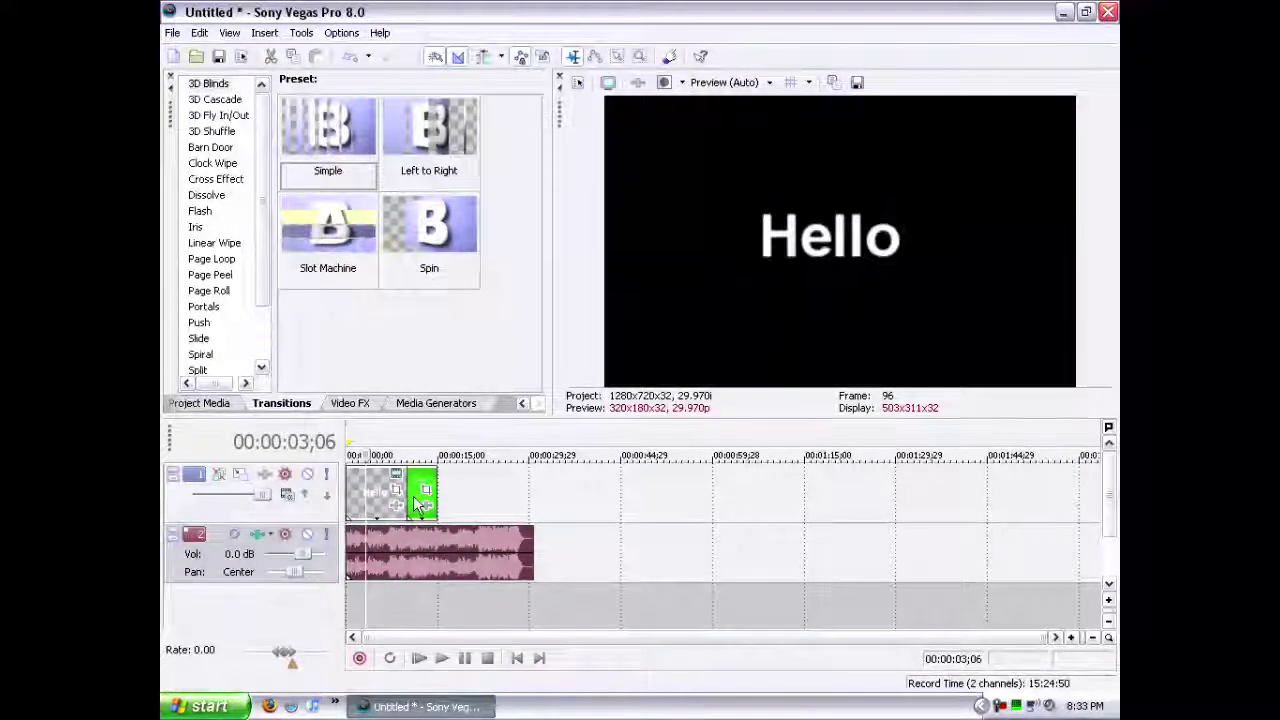
pyautogui.moveTo(424, 490)
pyautogui.mouseDown()
pyautogui.moveTo(502, 500)
pyautogui.moveTo(452, 495)
pyautogui.moveTo(425, 512)
pyautogui.mouseUp()
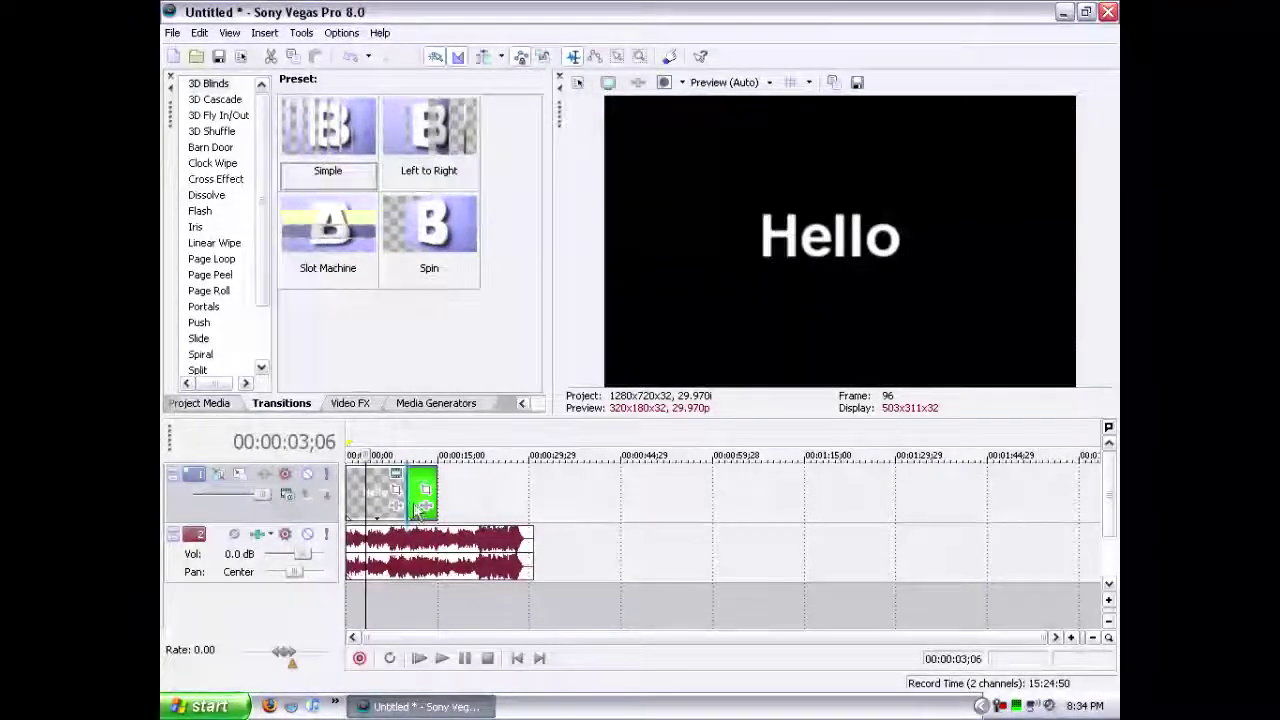
pyautogui.moveTo(410, 510); pyautogui.dragTo(398, 505)
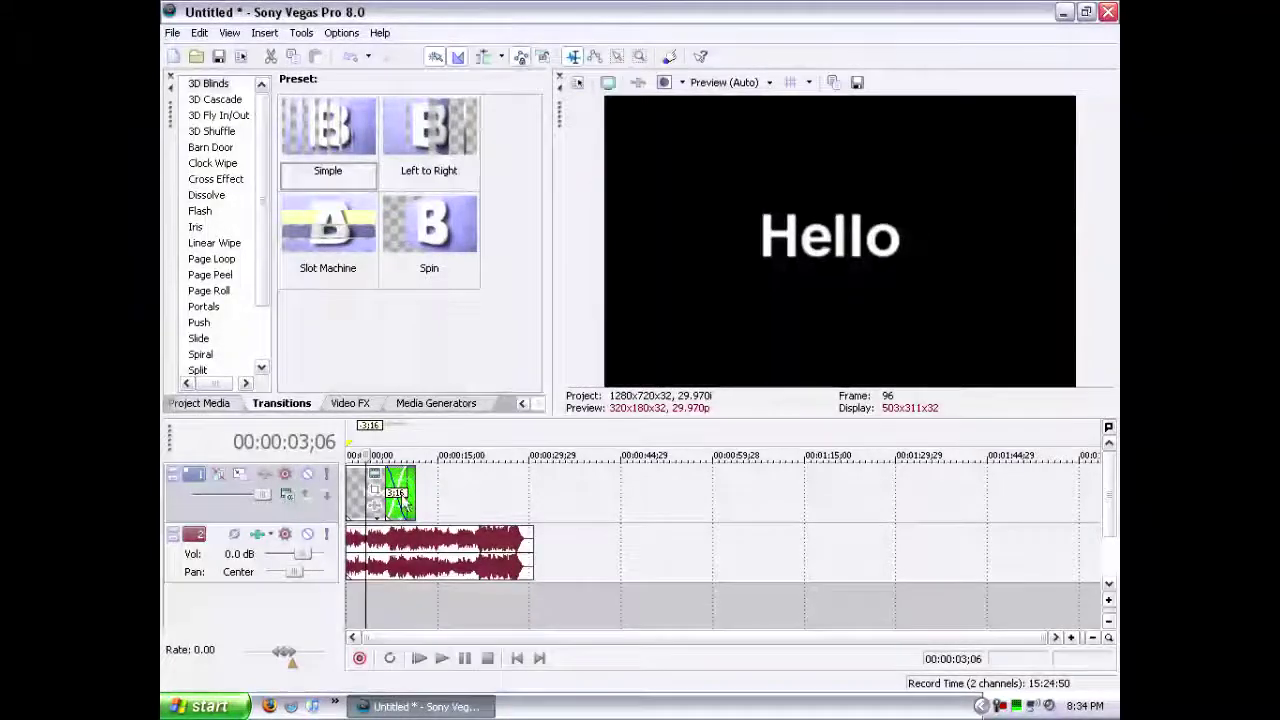
pyautogui.moveTo(398, 508); pyautogui.dragTo(402, 508)
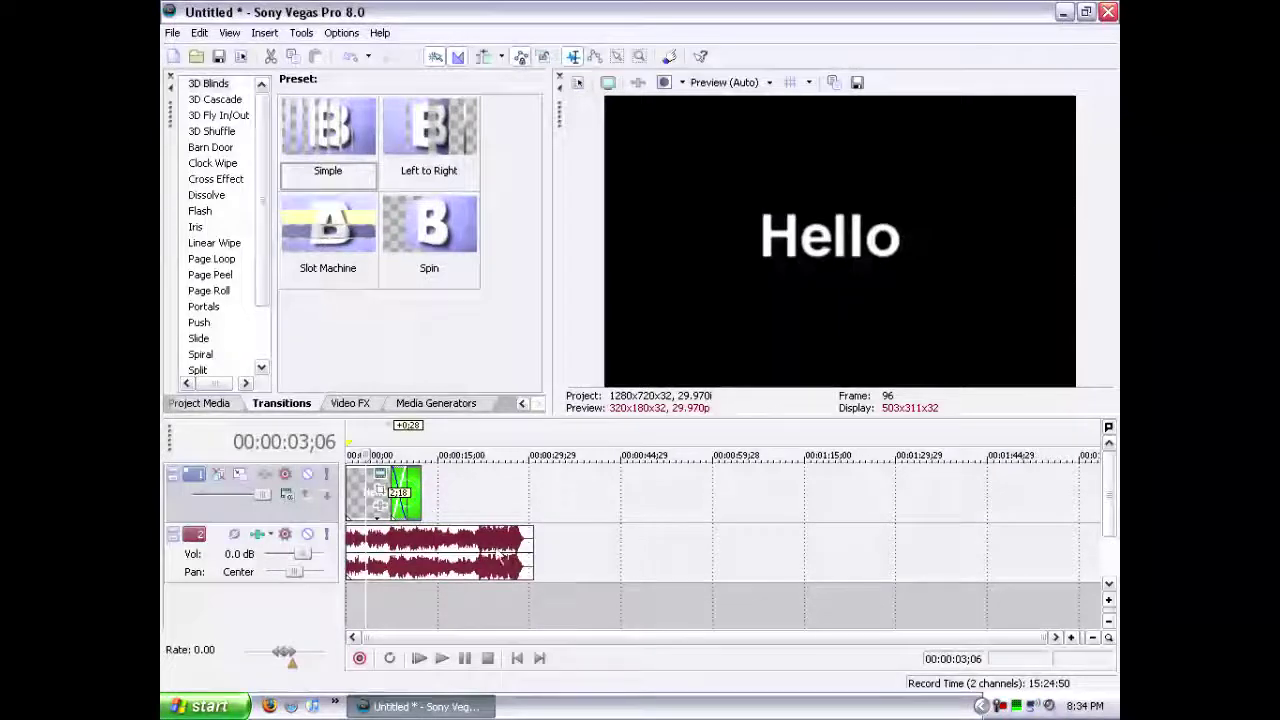
pyautogui.moveTo(365, 594); pyautogui.dragTo(389, 601)
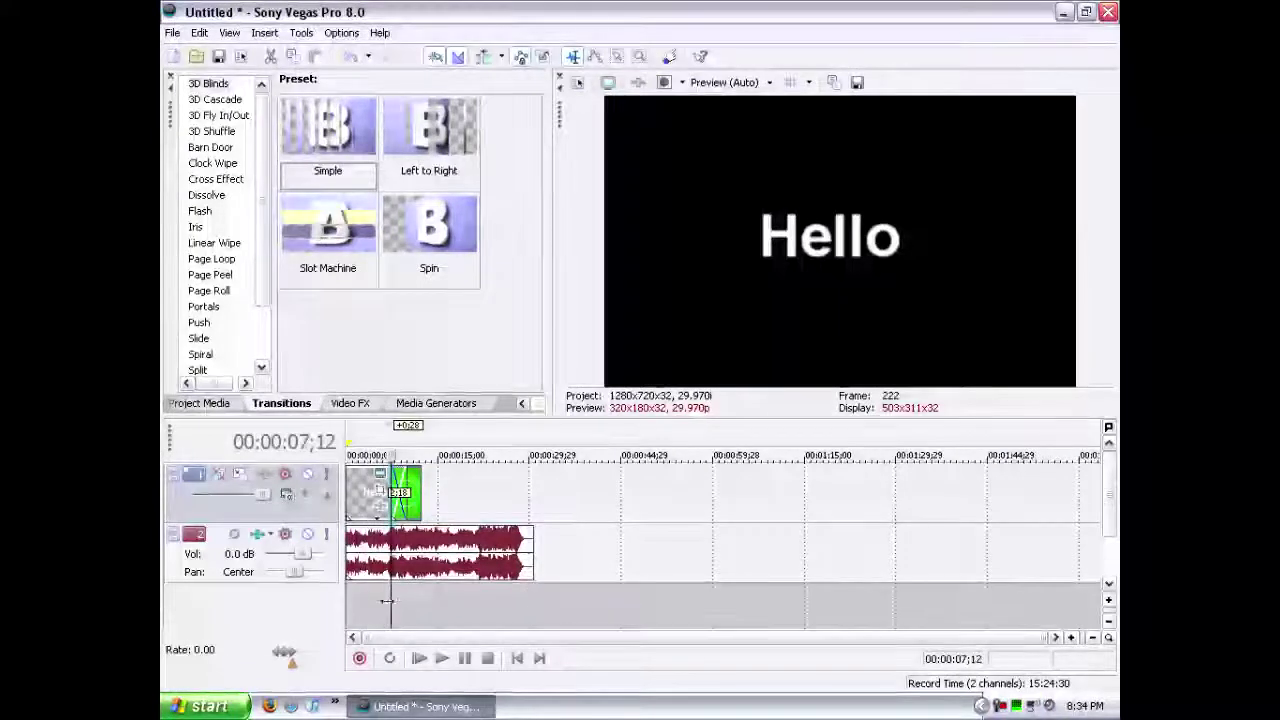
pyautogui.click(441, 658)
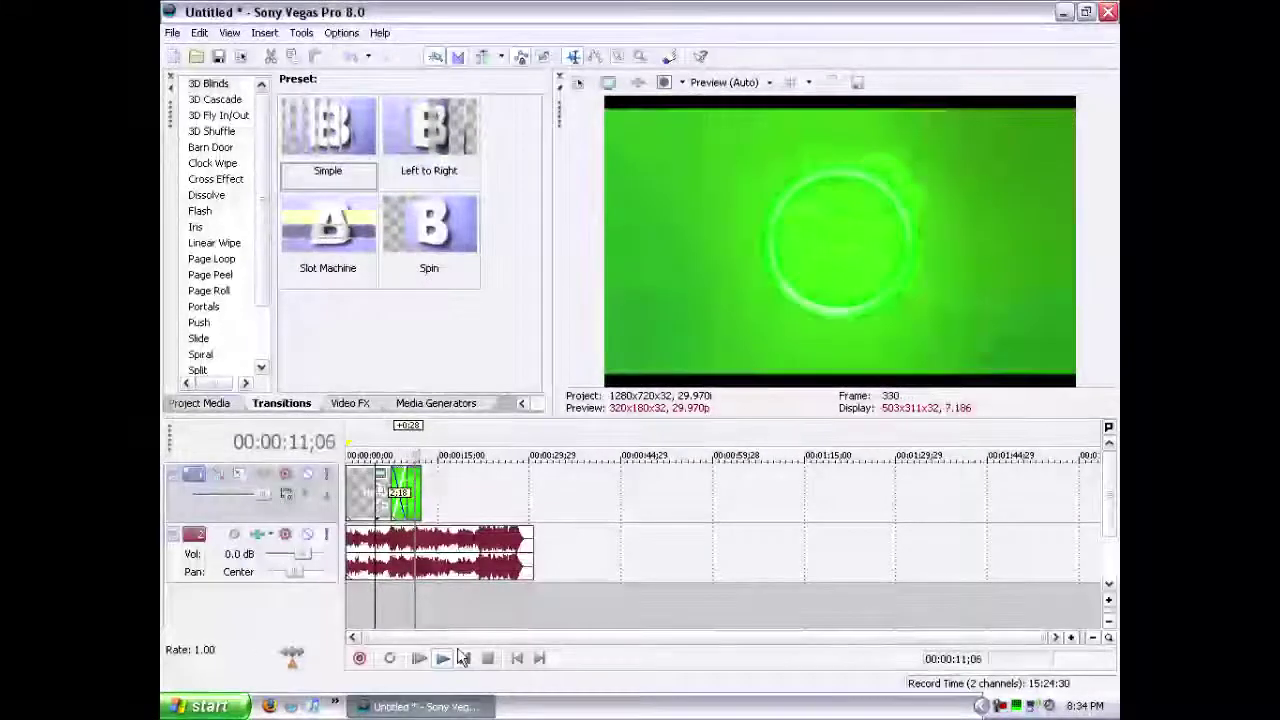
# Stop playback and browse the transition presets down to Split
pyautogui.click(465, 660)
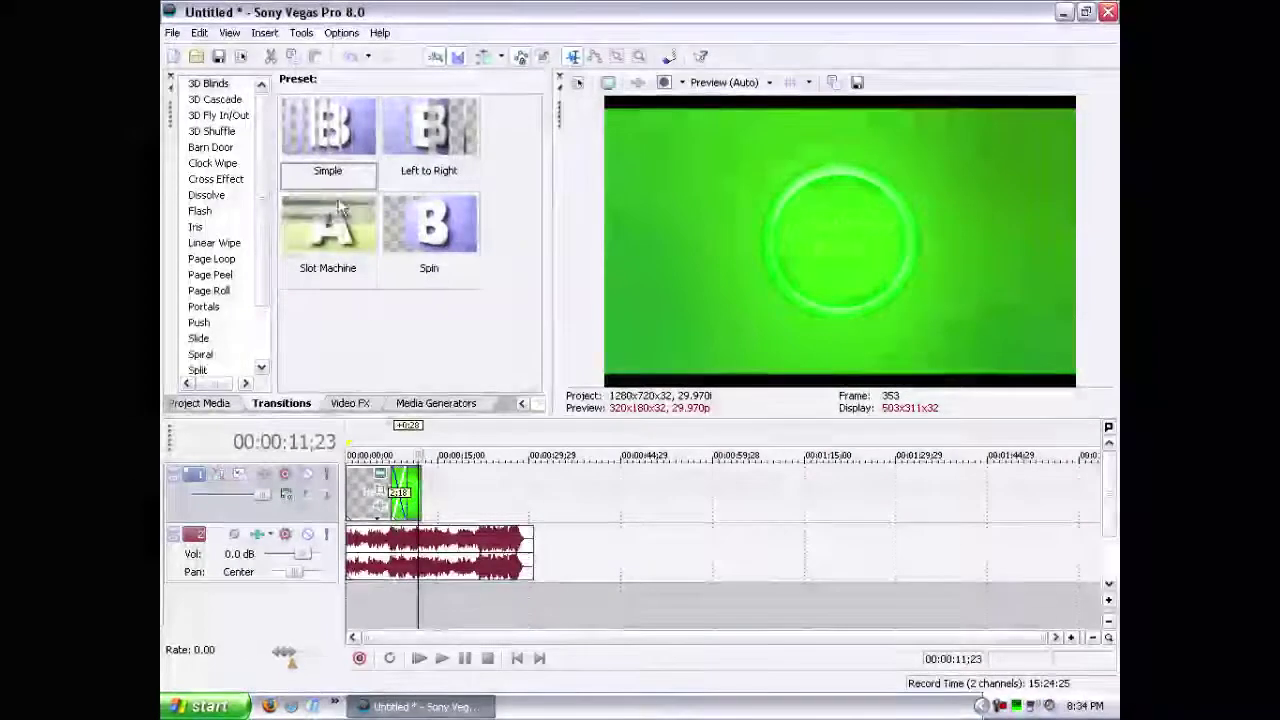
pyautogui.click(211, 259)
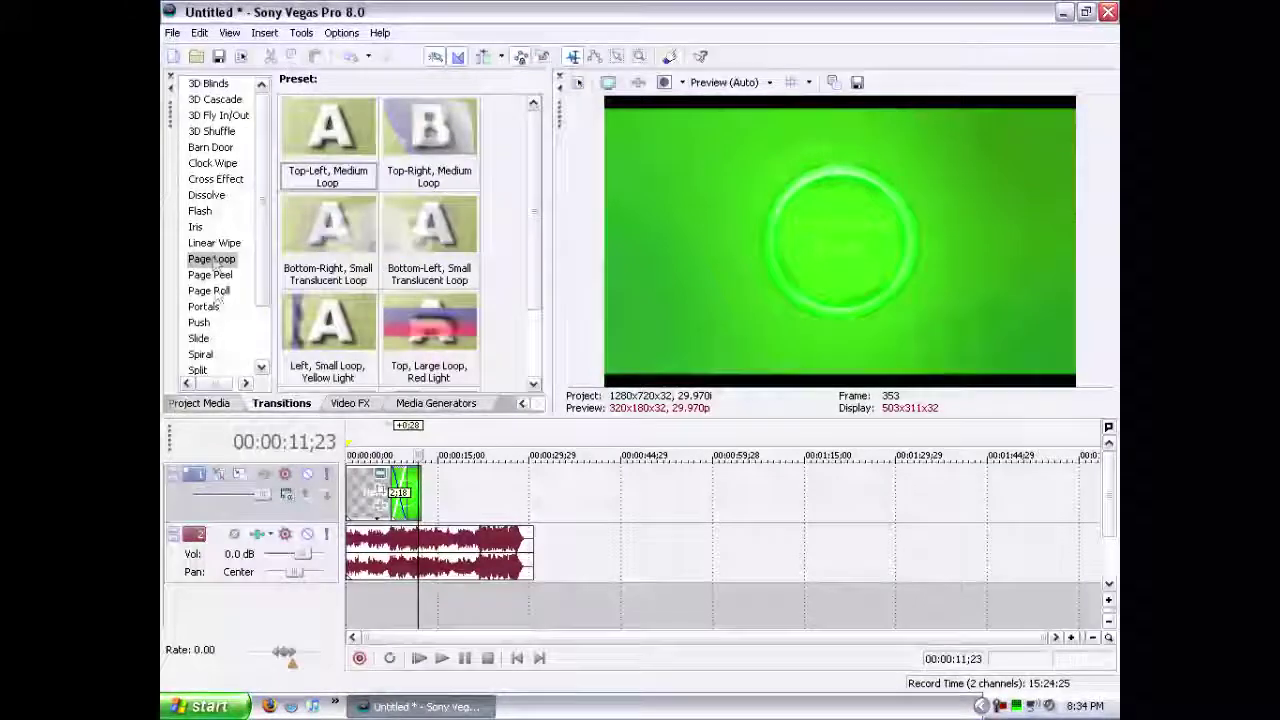
pyautogui.click(200, 322)
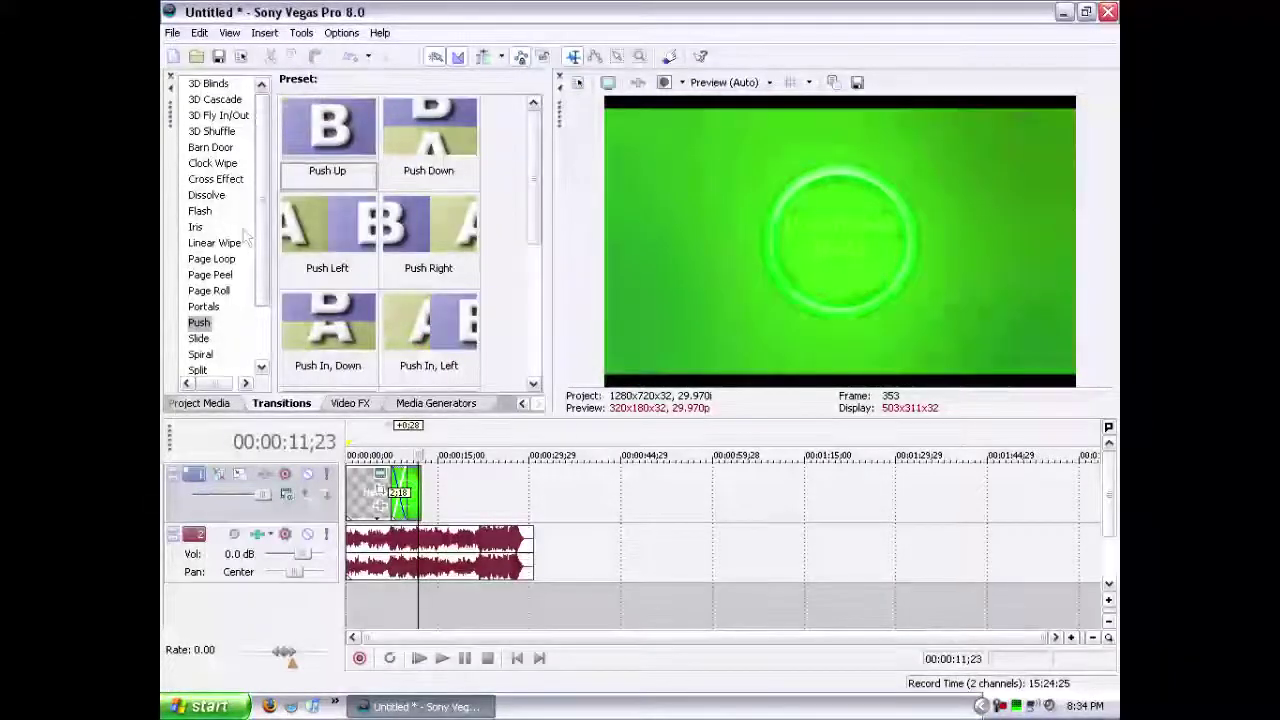
pyautogui.click(197, 369)
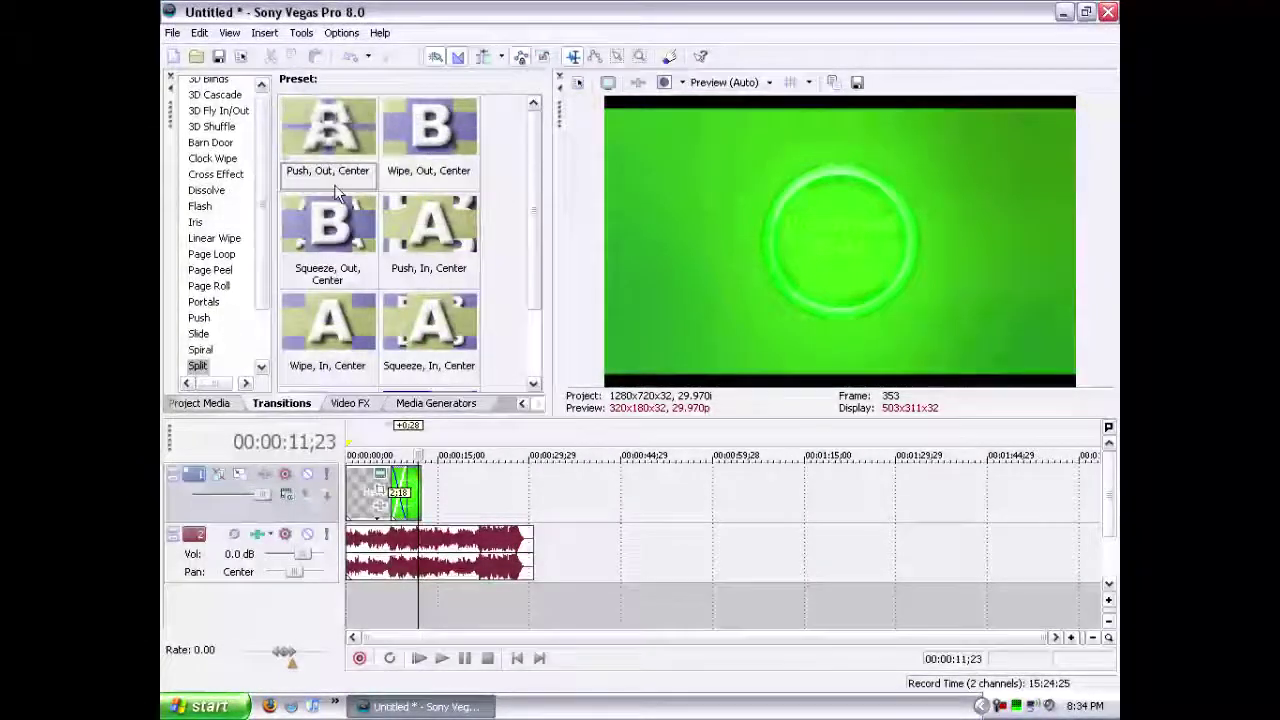
# Drop the Split 'Push, Out, Center' preset onto the clip overlap and play it back
pyautogui.moveTo(316, 118); pyautogui.dragTo(462, 286)
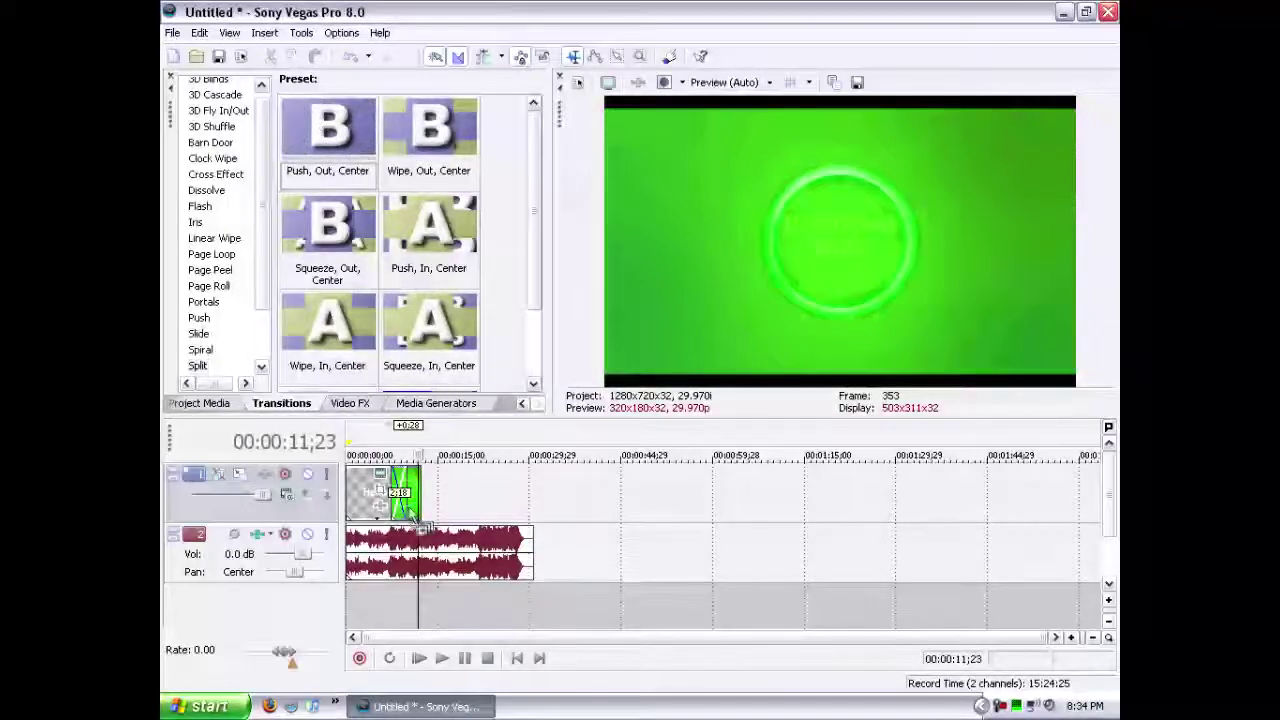
pyautogui.moveTo(399, 508); pyautogui.dragTo(400, 509)
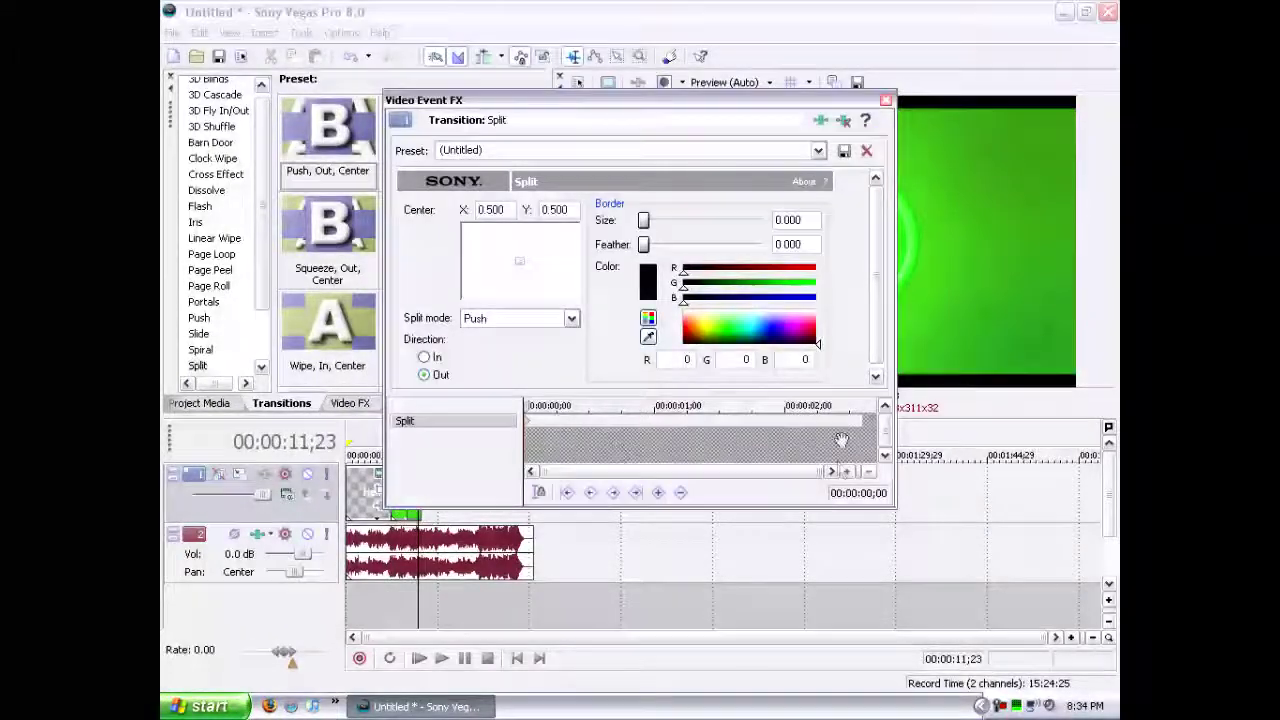
pyautogui.click(885, 100)
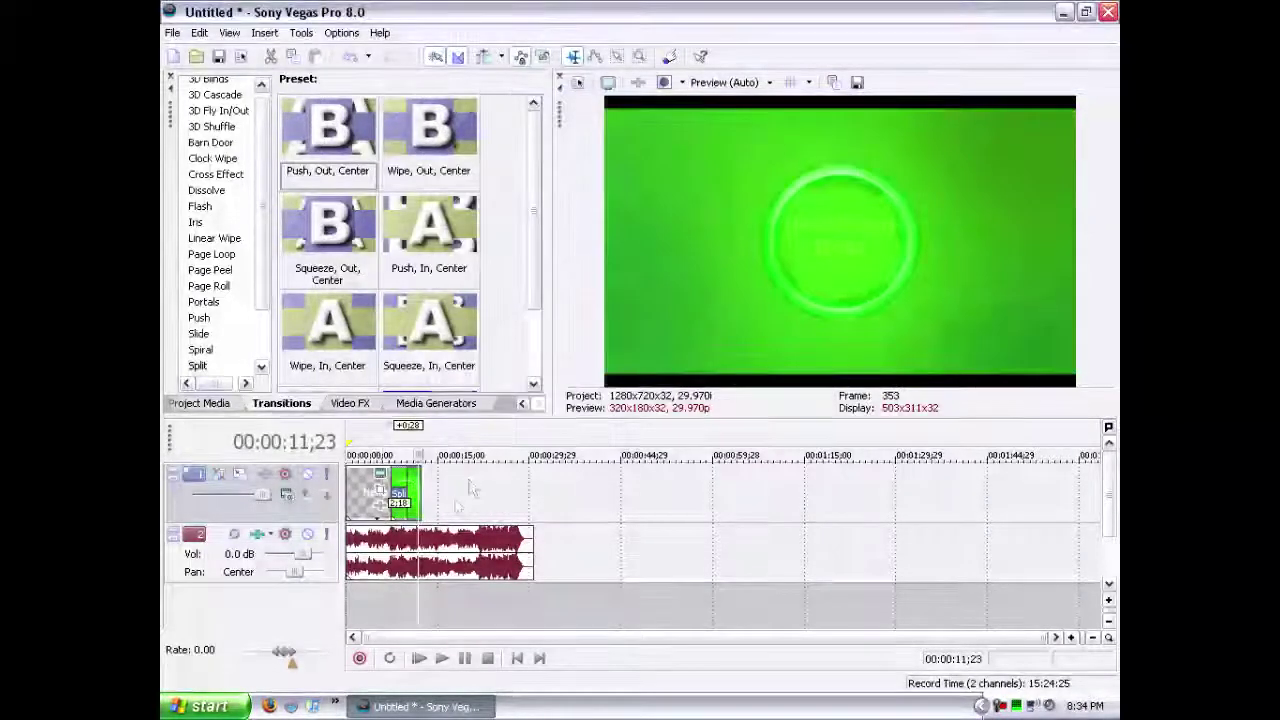
pyautogui.moveTo(415, 591); pyautogui.dragTo(383, 591)
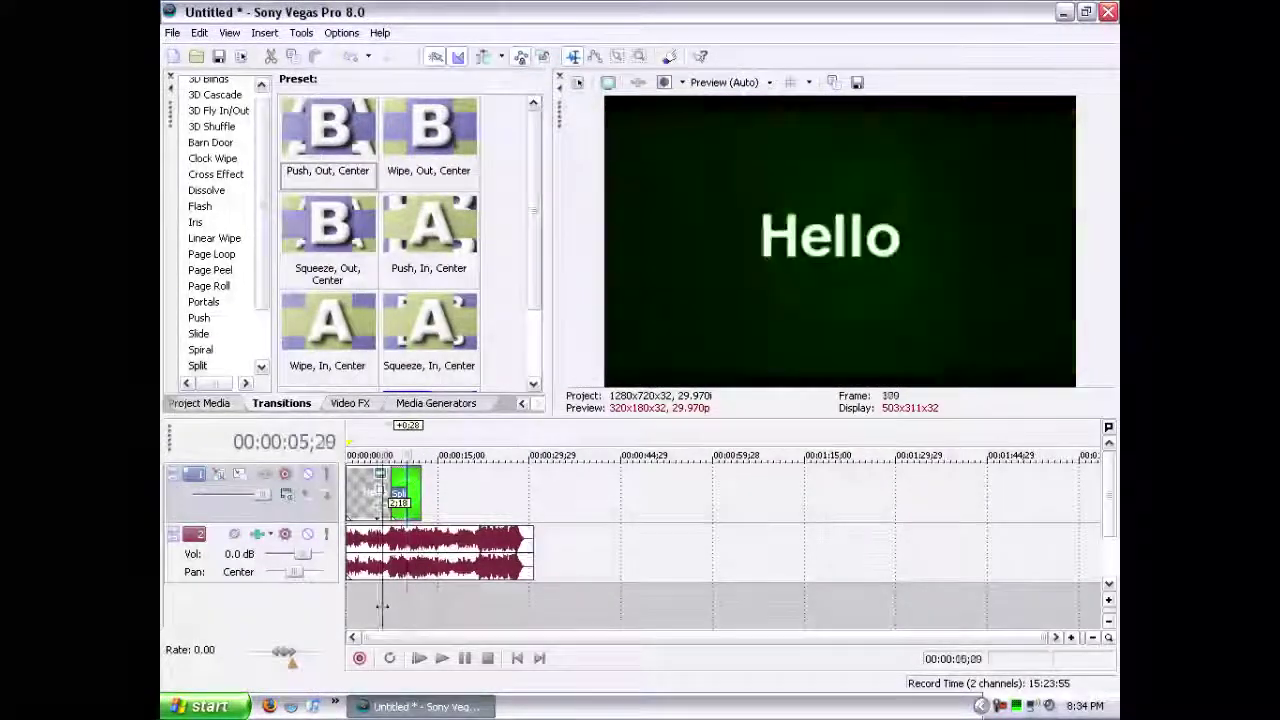
pyautogui.click(442, 658)
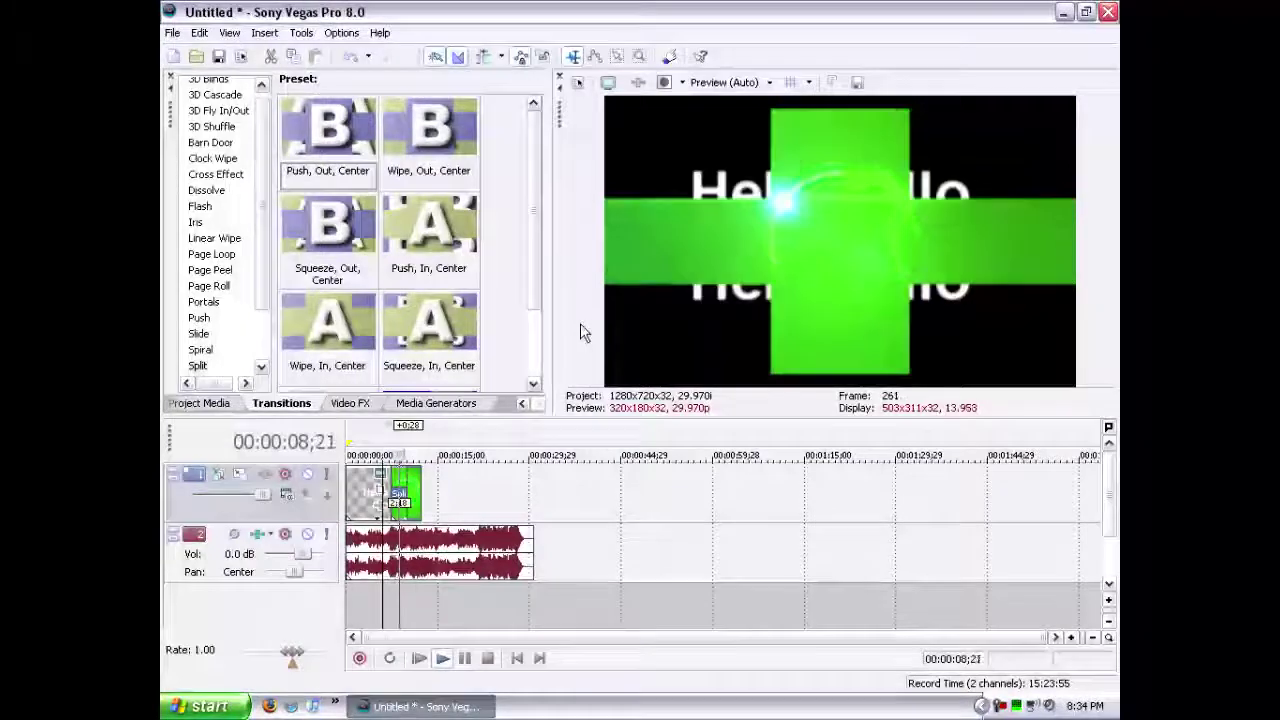
# Pause playback at 00:00:16;10 and return to the Media Generators Text presets
pyautogui.click(464, 660)
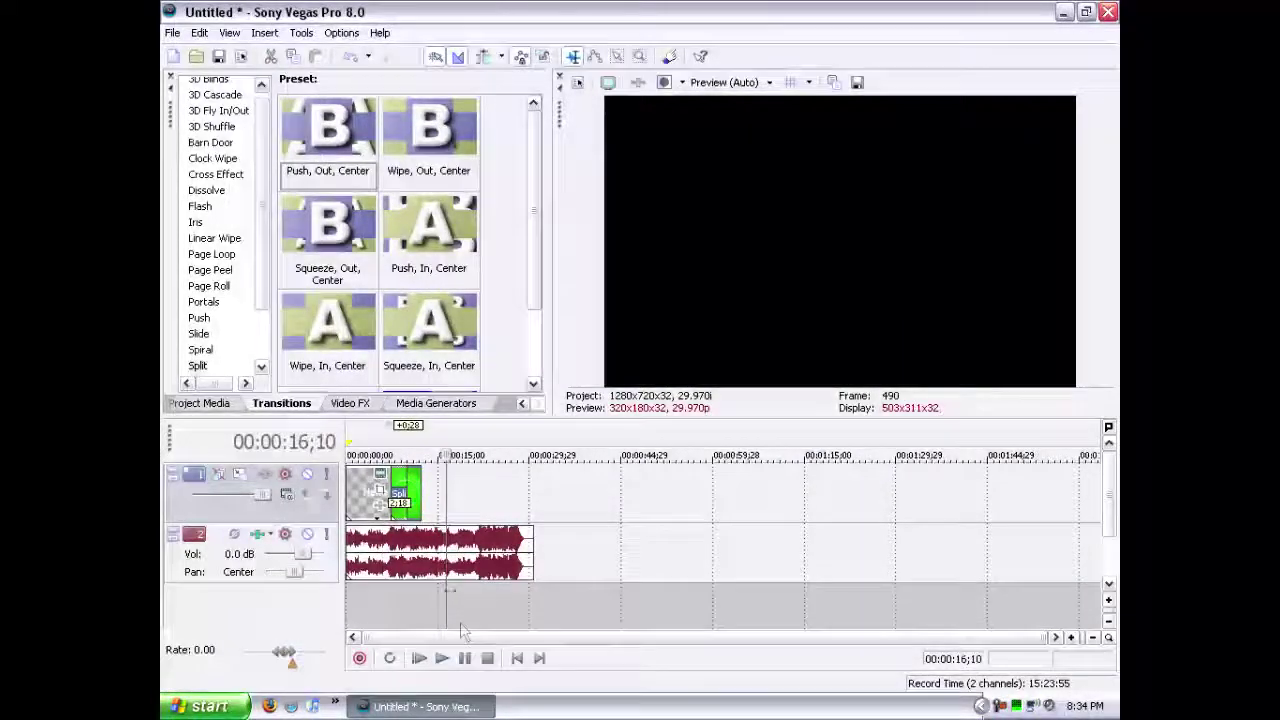
pyautogui.moveTo(376, 566); pyautogui.dragTo(483, 525)
pyautogui.click(366, 403)
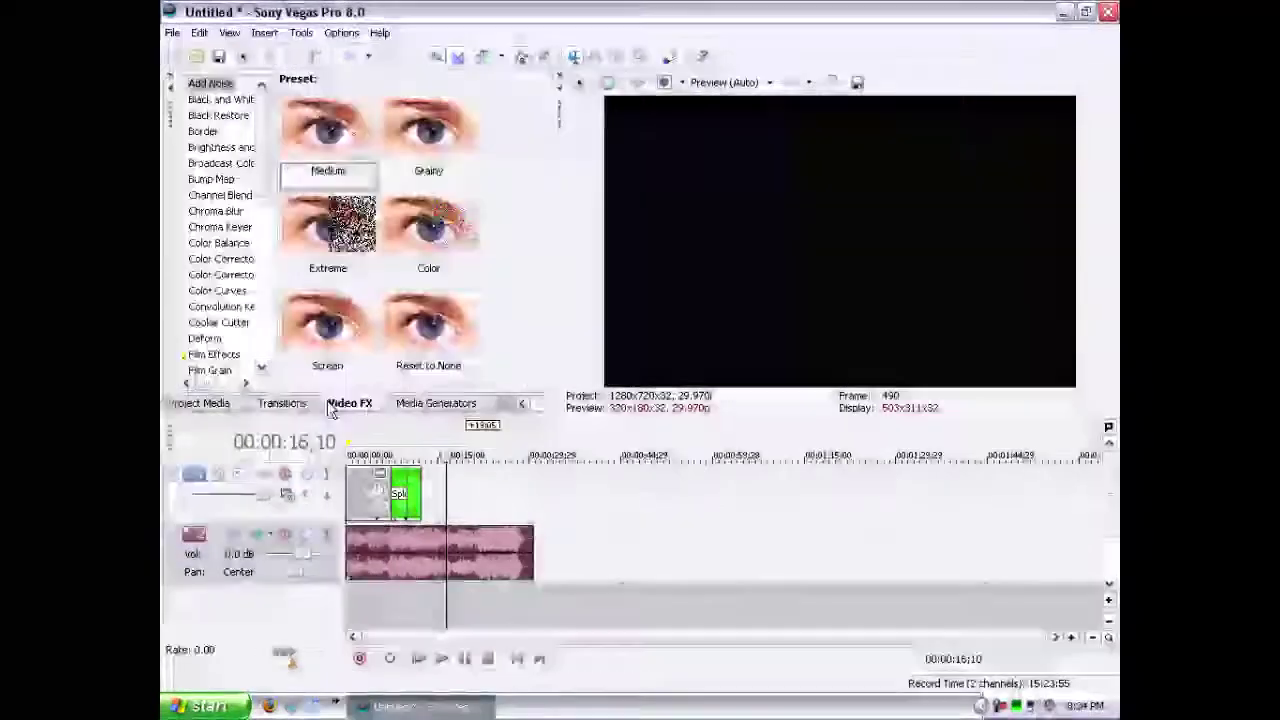
pyautogui.click(436, 403)
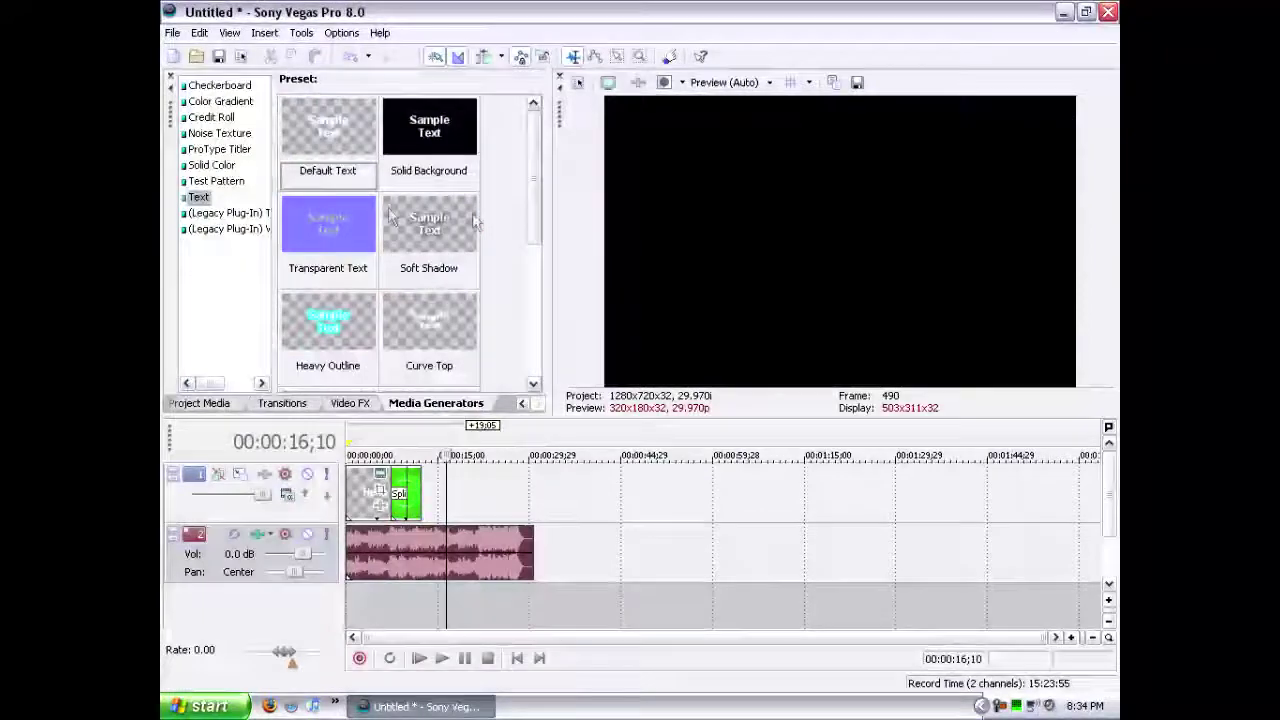
pyautogui.moveTo(533, 170); pyautogui.dragTo(533, 78)
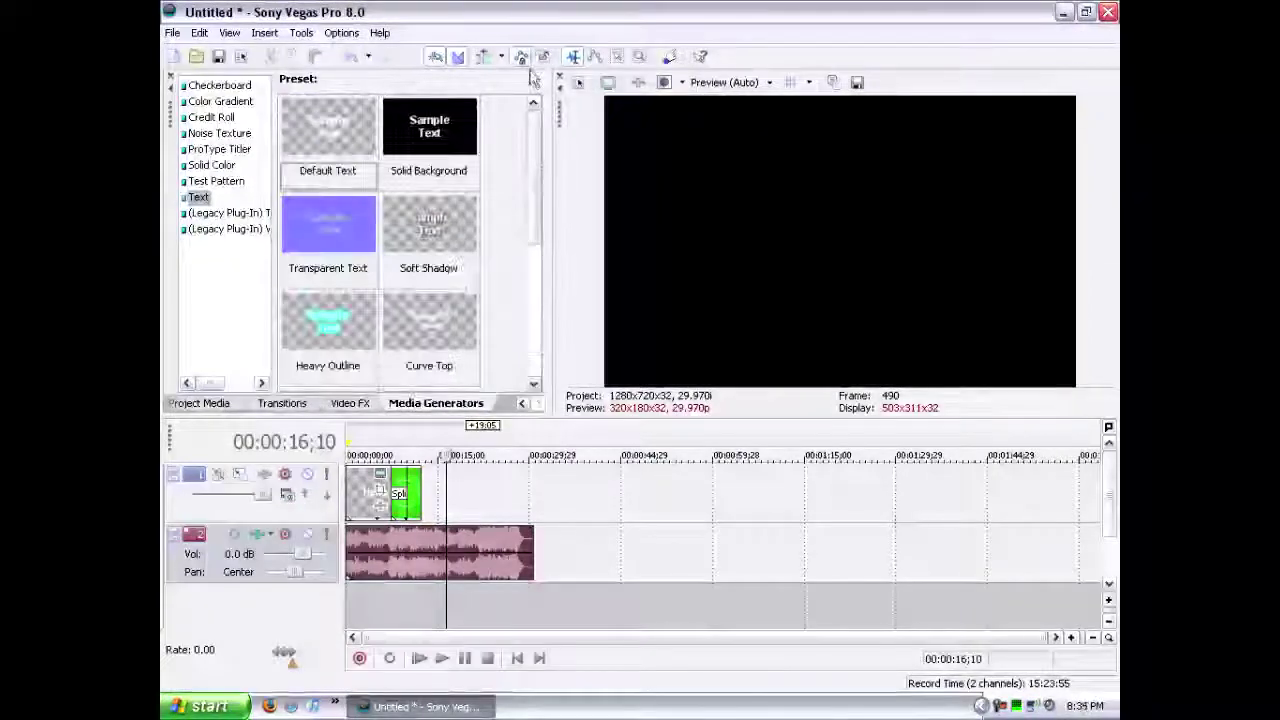